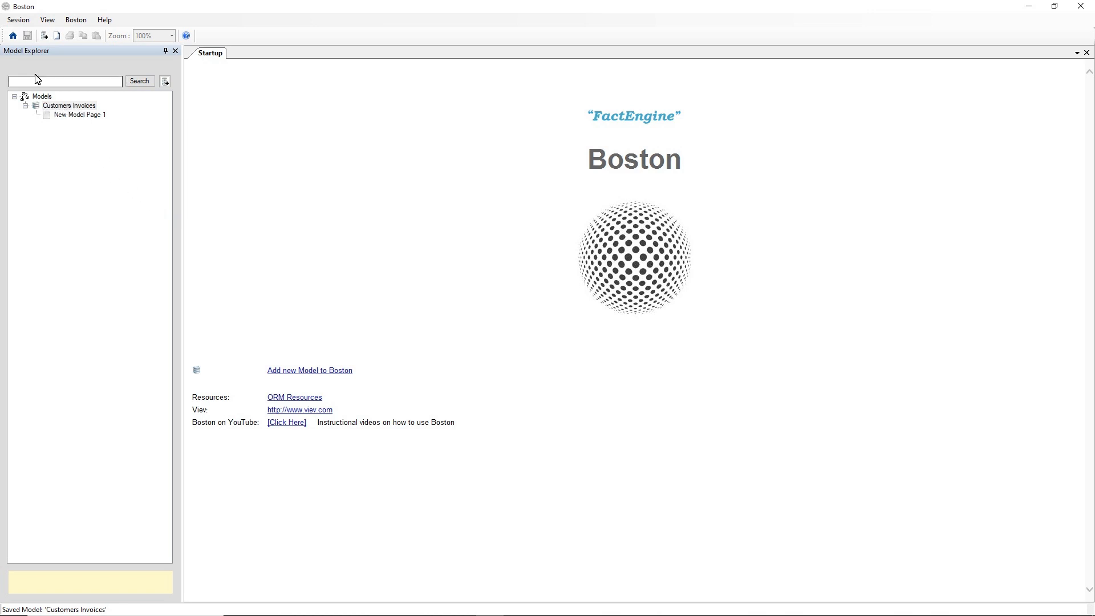
Configure the Customers Invoices model to use the SQLite database file customers_and_invoices.sqlite, test the connection and apply the settings.
click(74, 106)
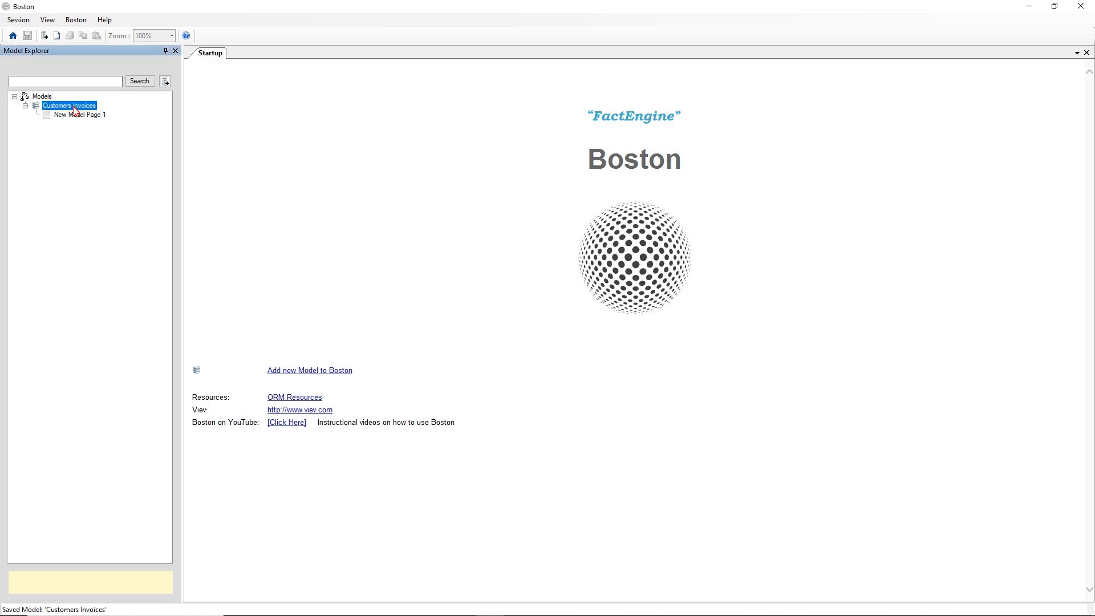
right_click(74, 106)
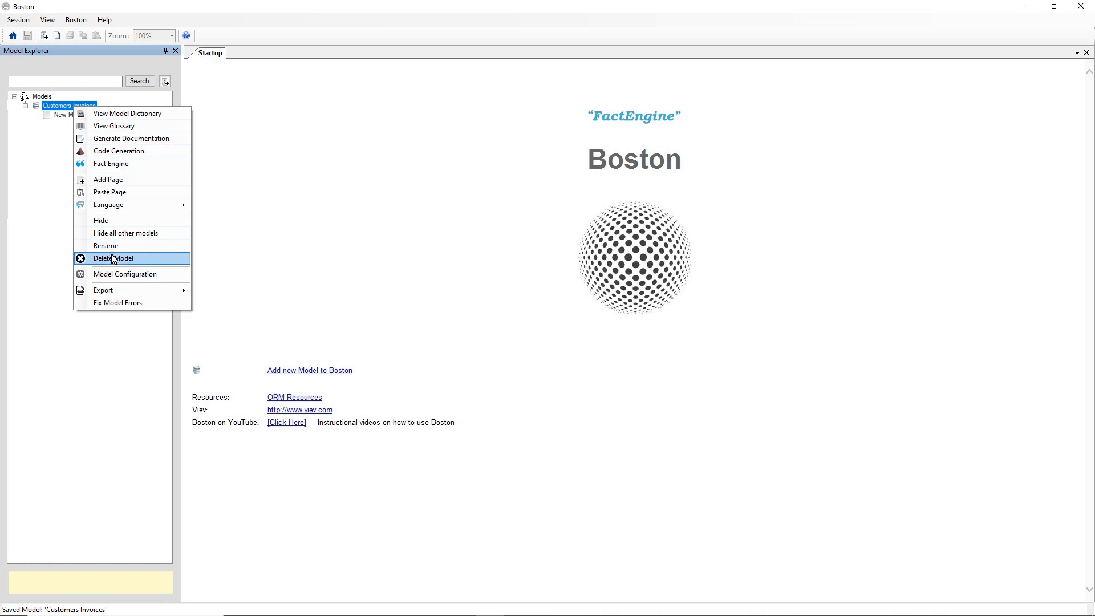
click(133, 280)
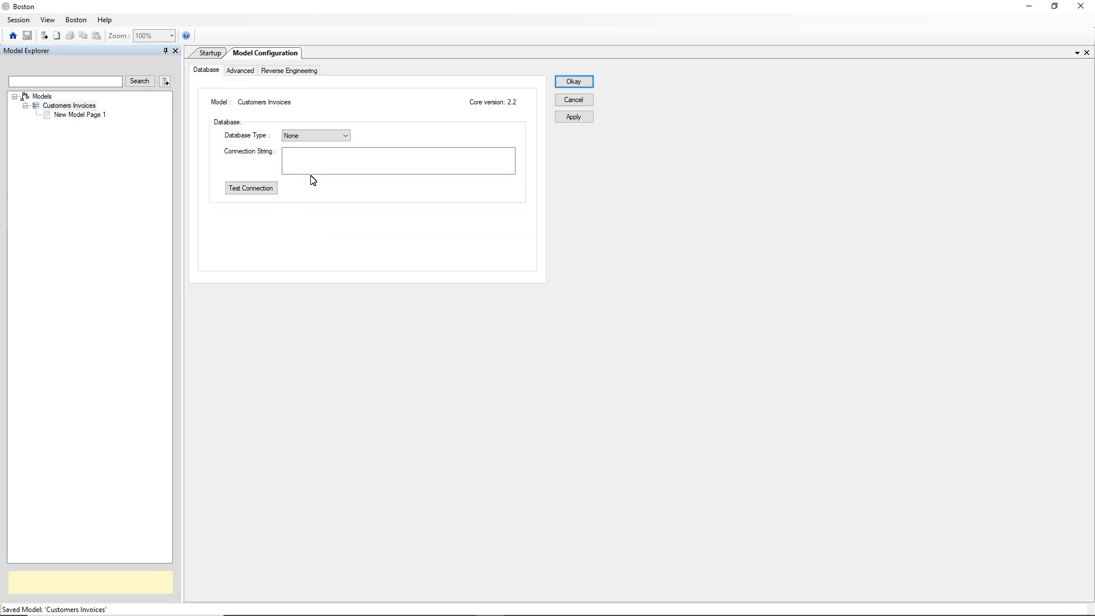
click(328, 138)
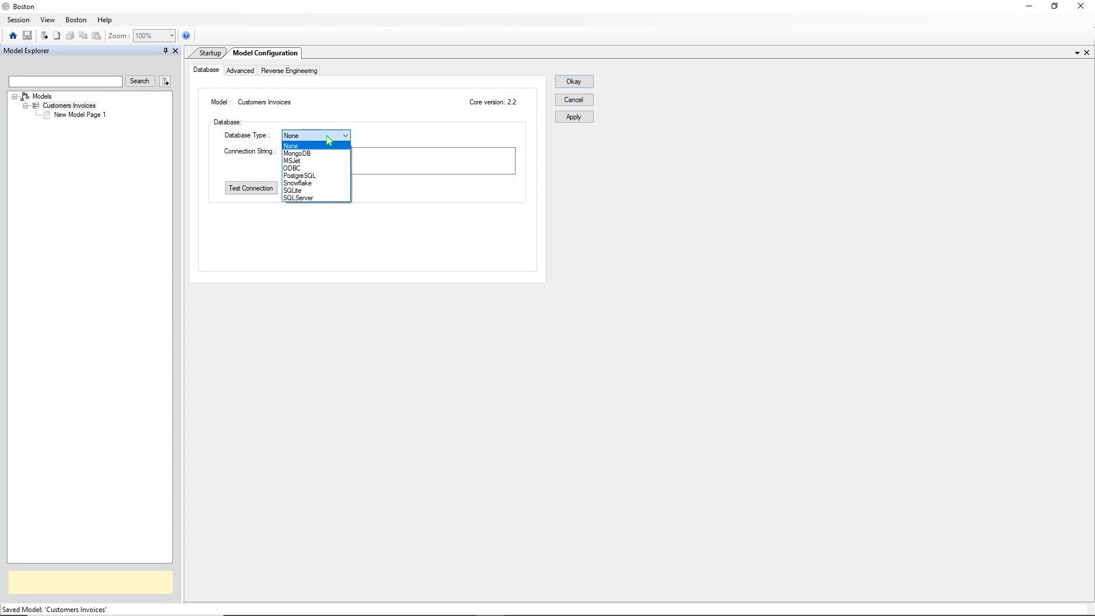
click(311, 192)
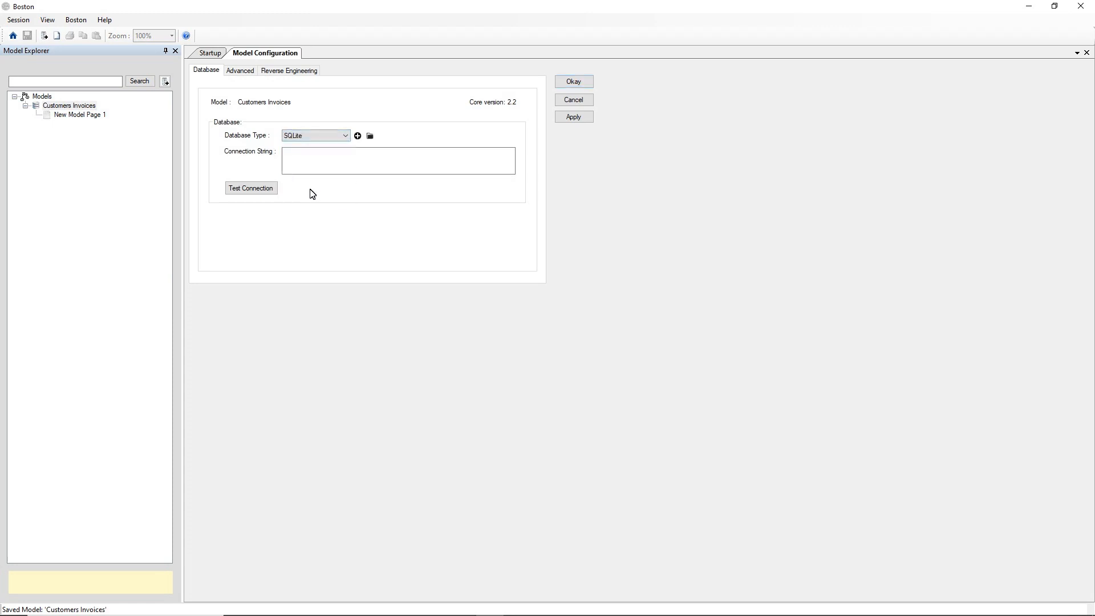
click(371, 136)
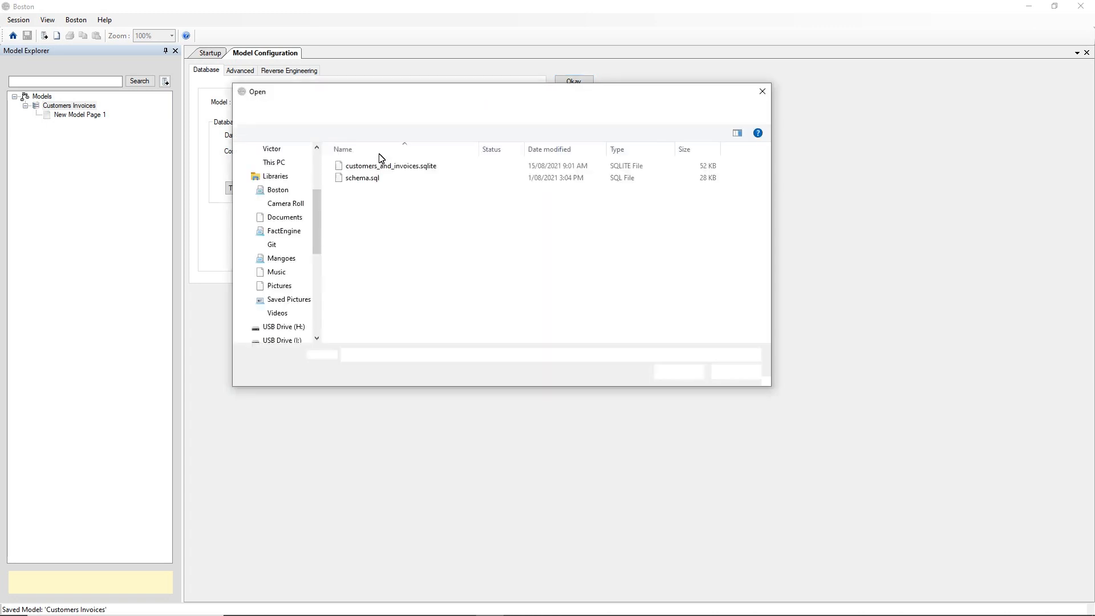
double_click(386, 166)
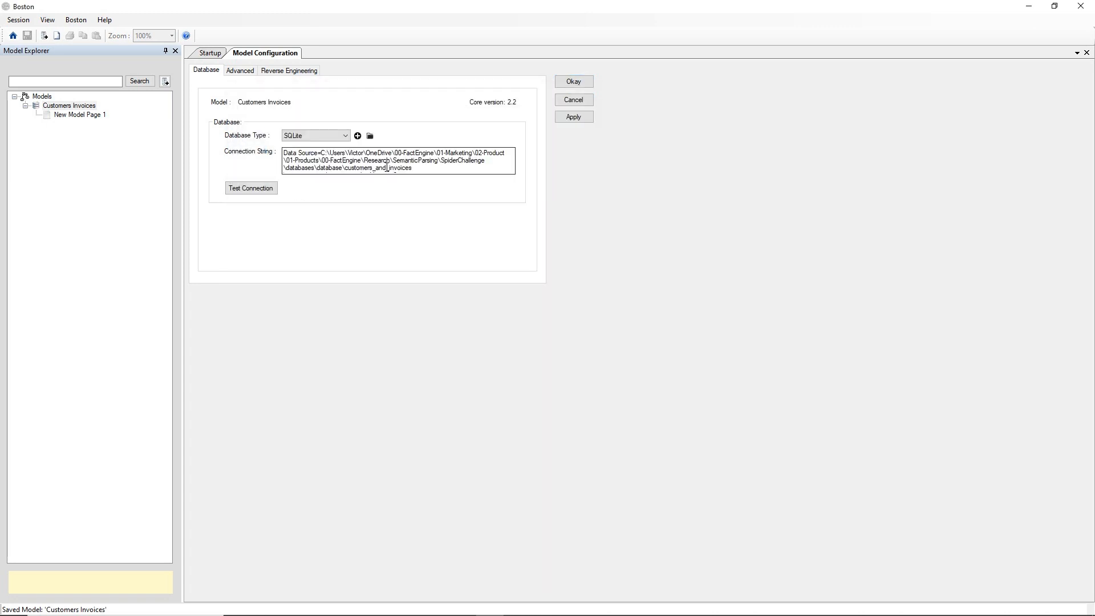
click(258, 188)
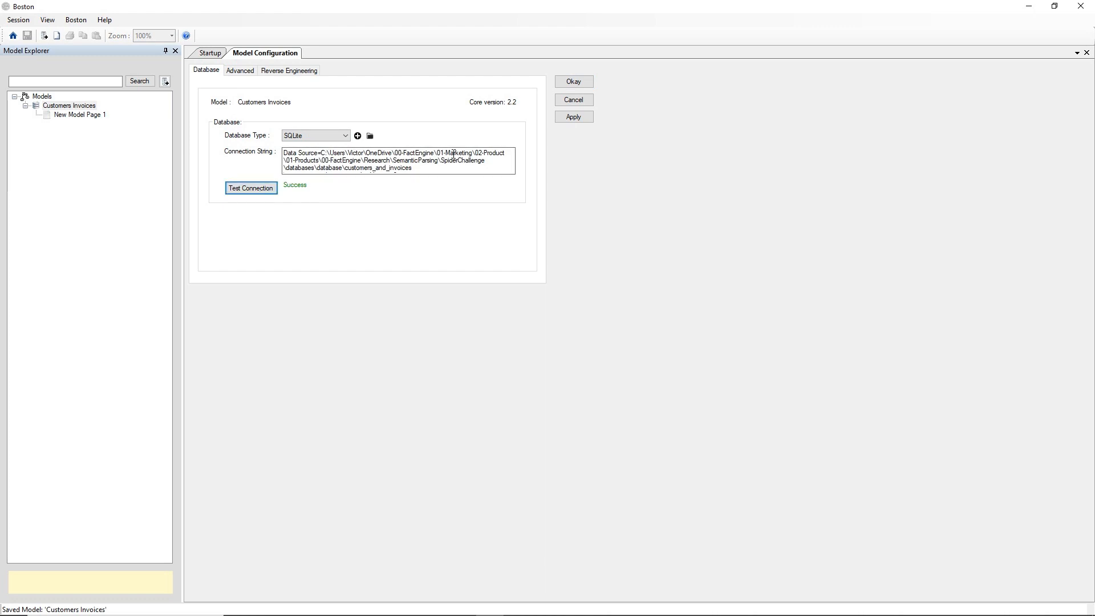
click(571, 119)
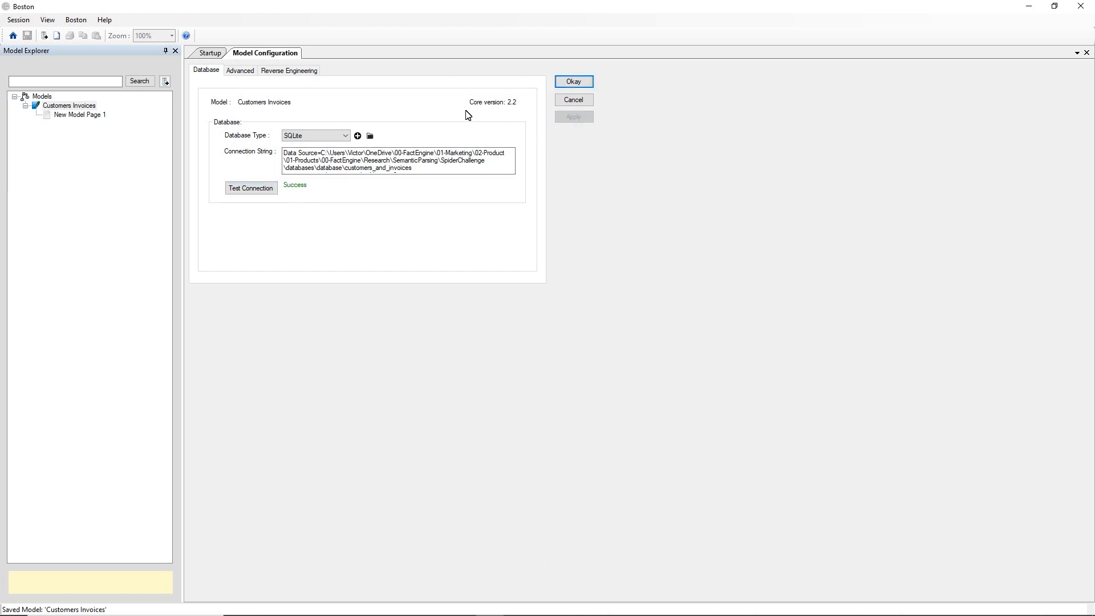
Reverse engineer the connected database into the model and close the model configuration once it completes.
click(289, 71)
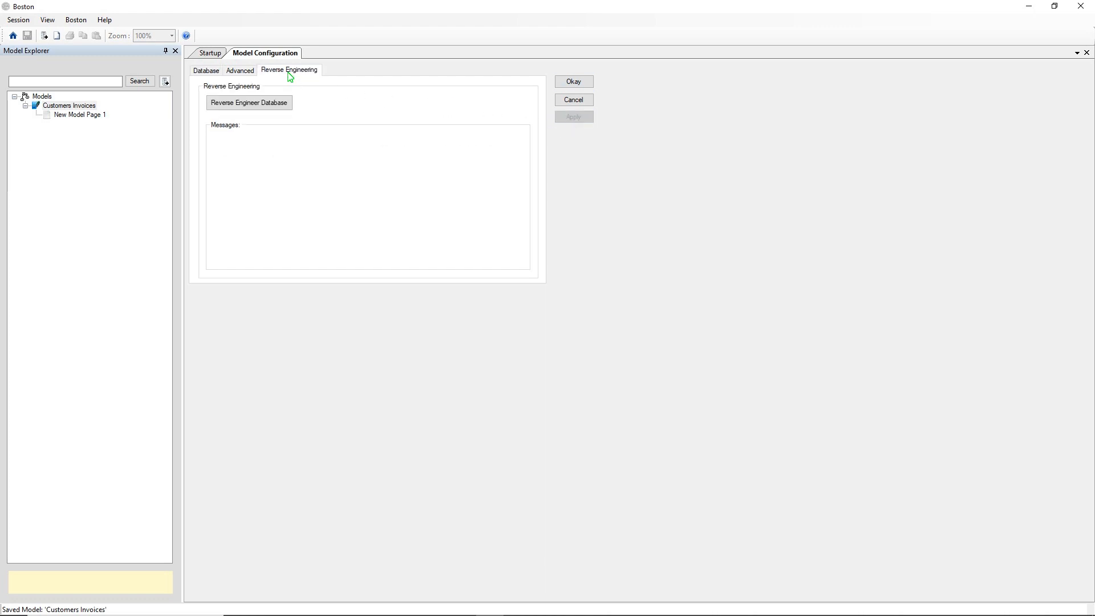
click(280, 108)
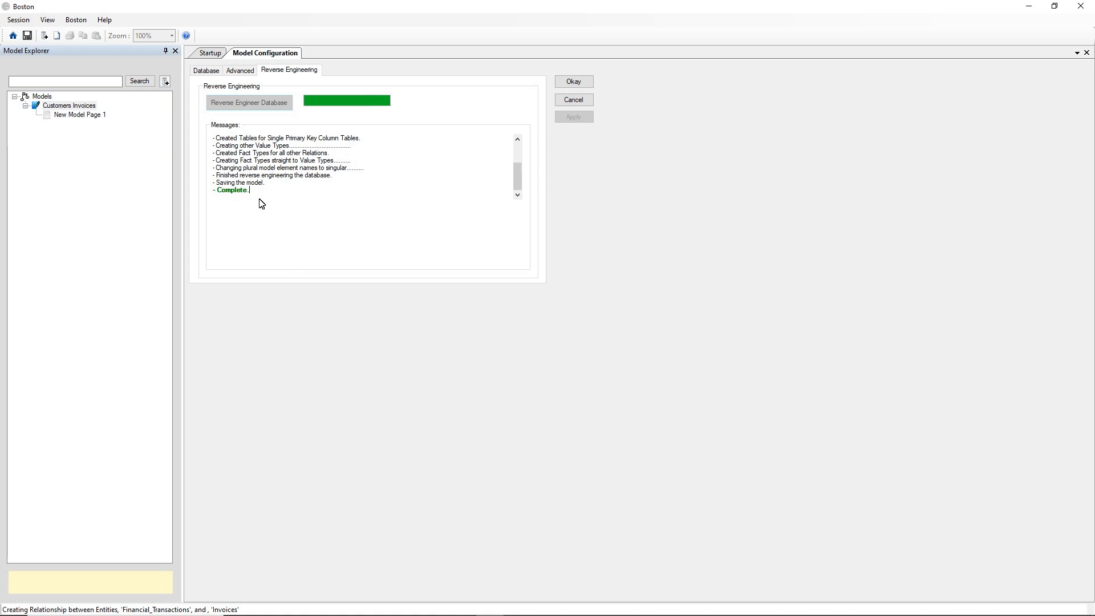
click(566, 86)
Add an Entity Relationship Diagram page to the Customers Invoices model and open it for editing.
right_click(69, 107)
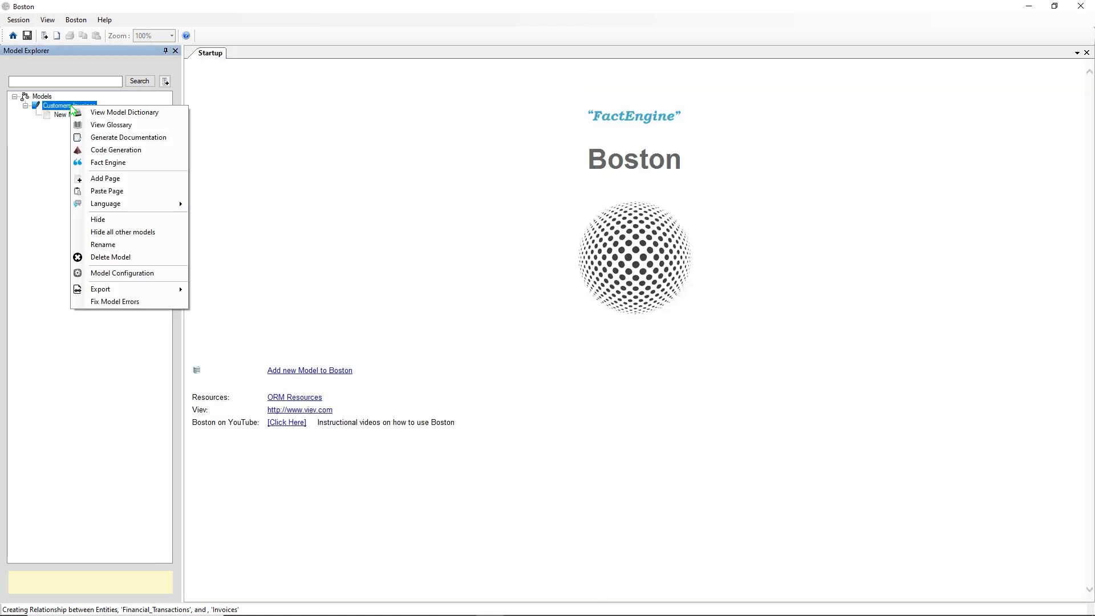
mouse_move(164, 206)
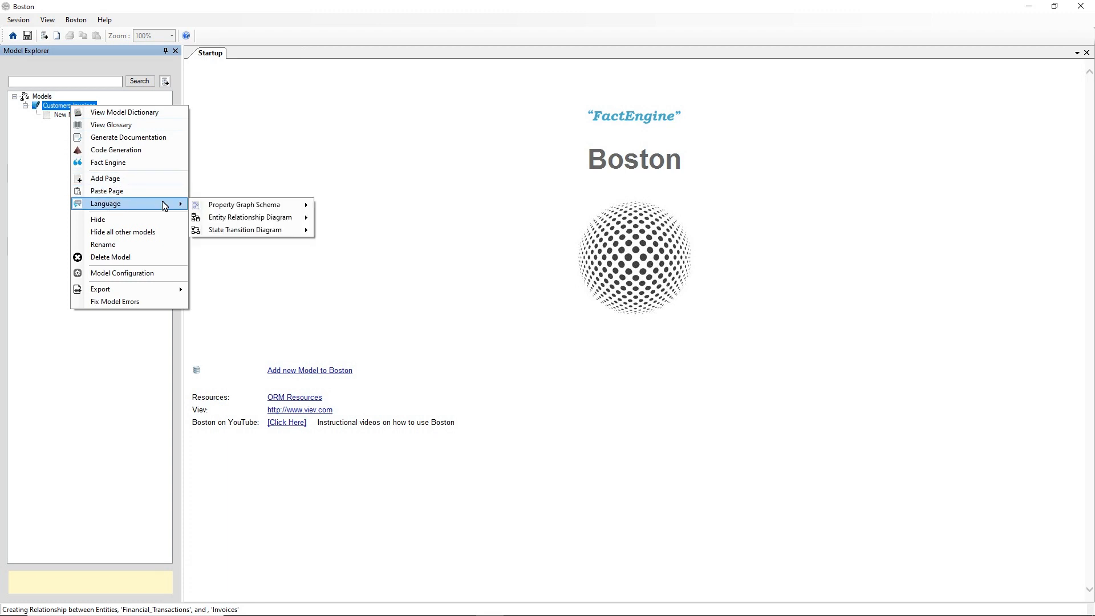
mouse_move(238, 221)
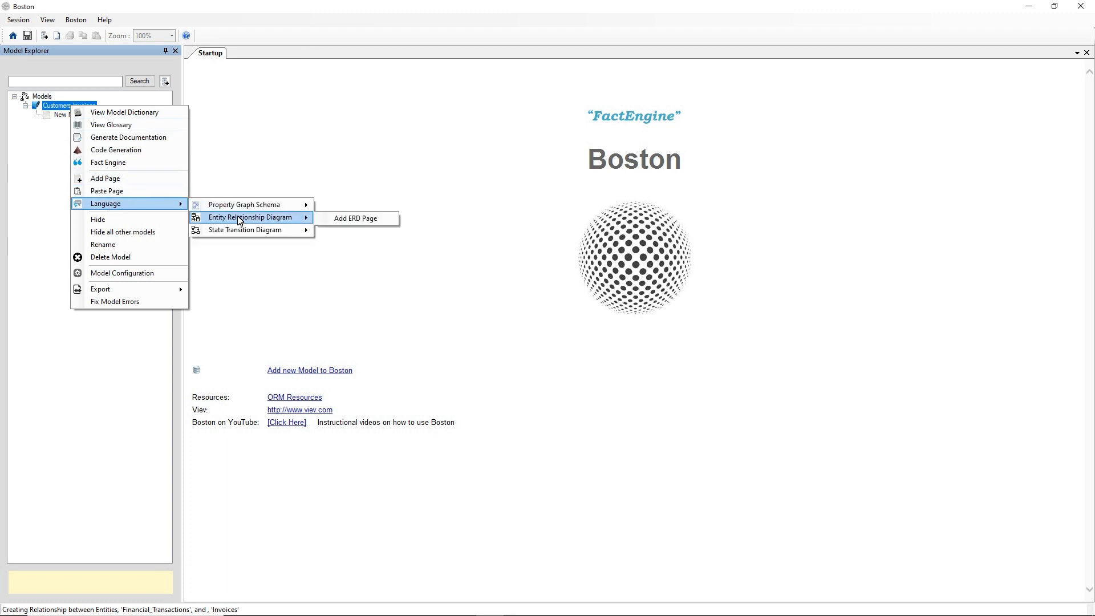
click(343, 220)
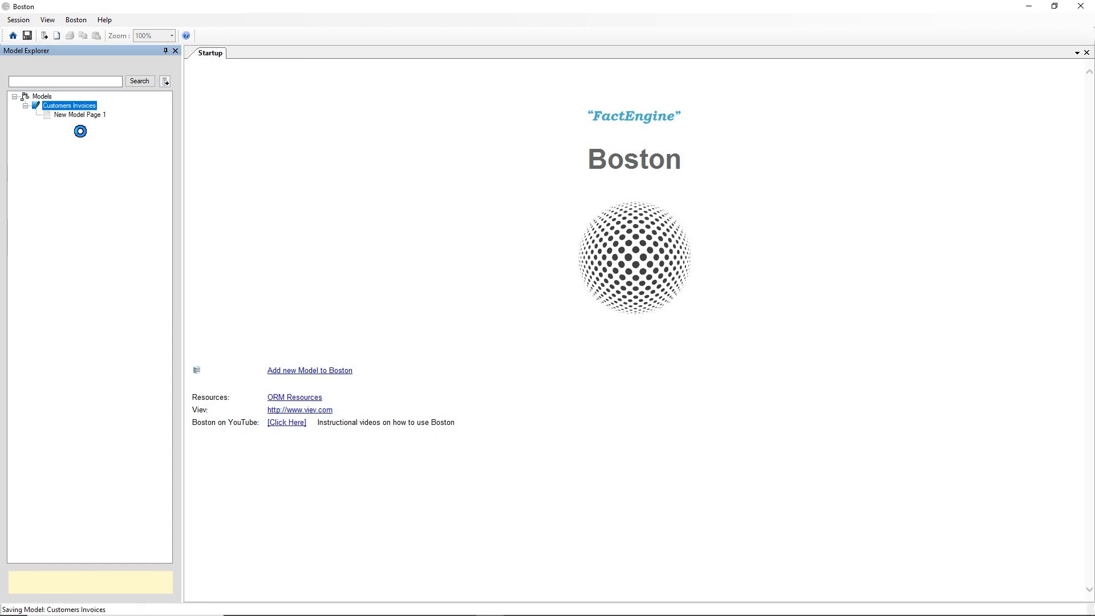
double_click(84, 124)
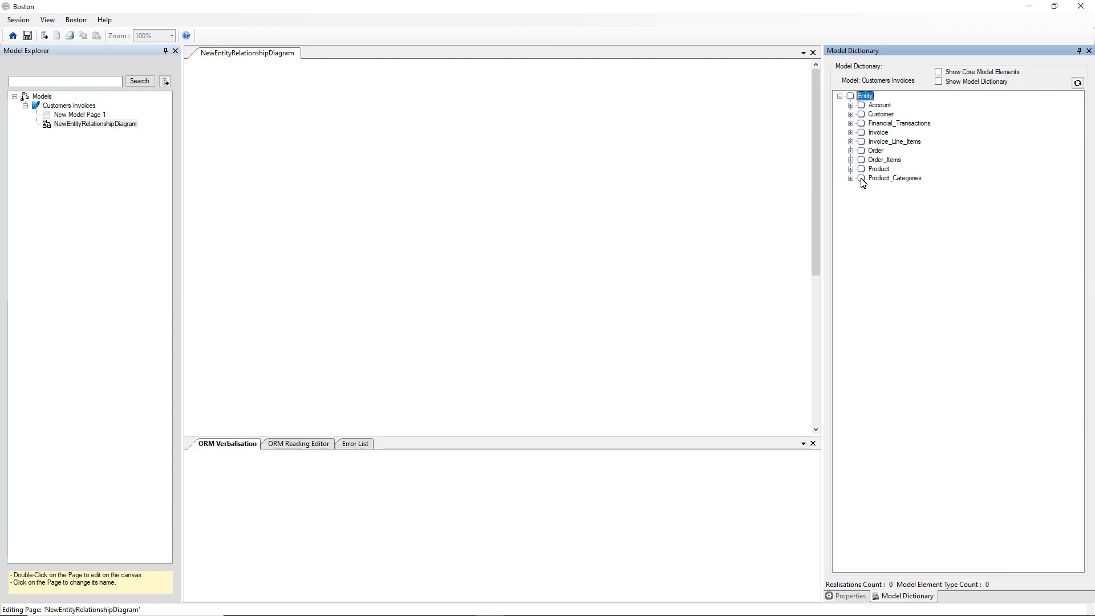
Place the Customer, Account and Financial_Transactions entities in a row on the diagram, with Invoice and Invoice_Line_Items beneath them.
click(880, 114)
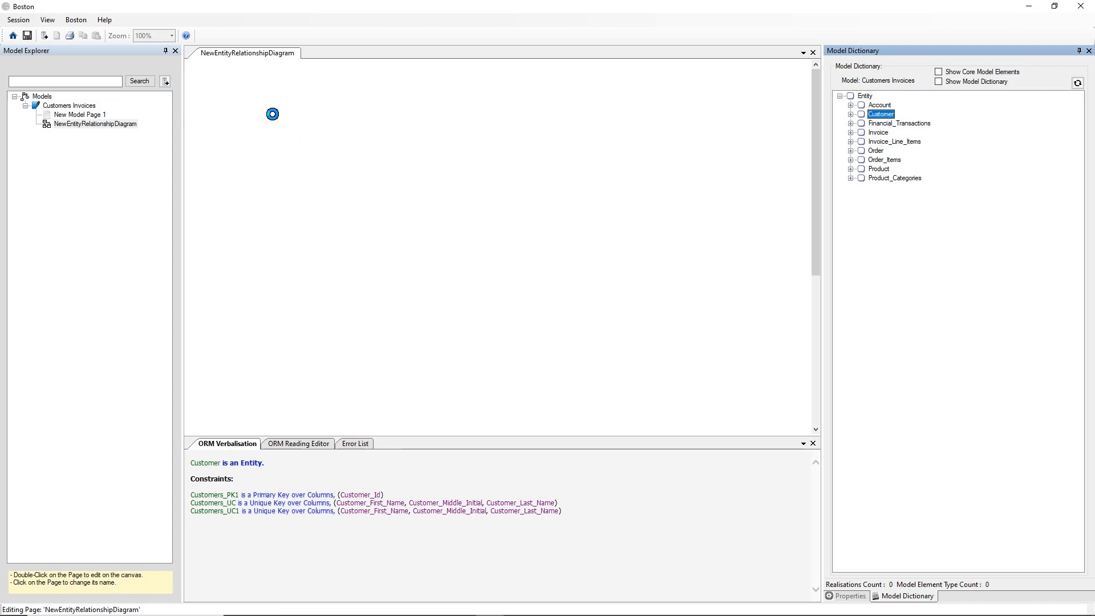
click(862, 106)
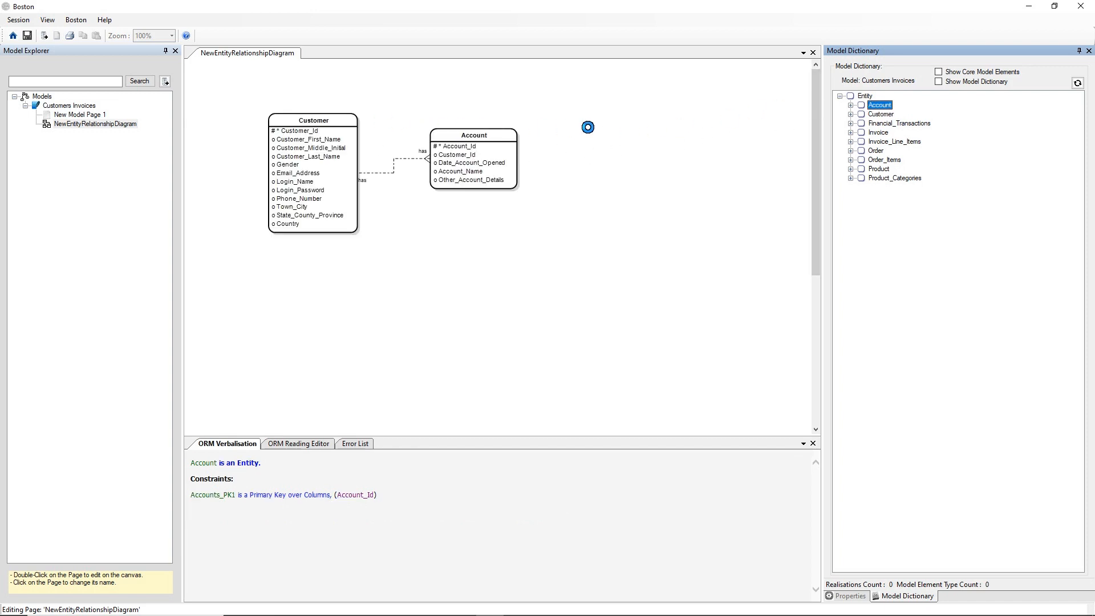
drag(872, 124, 656, 128)
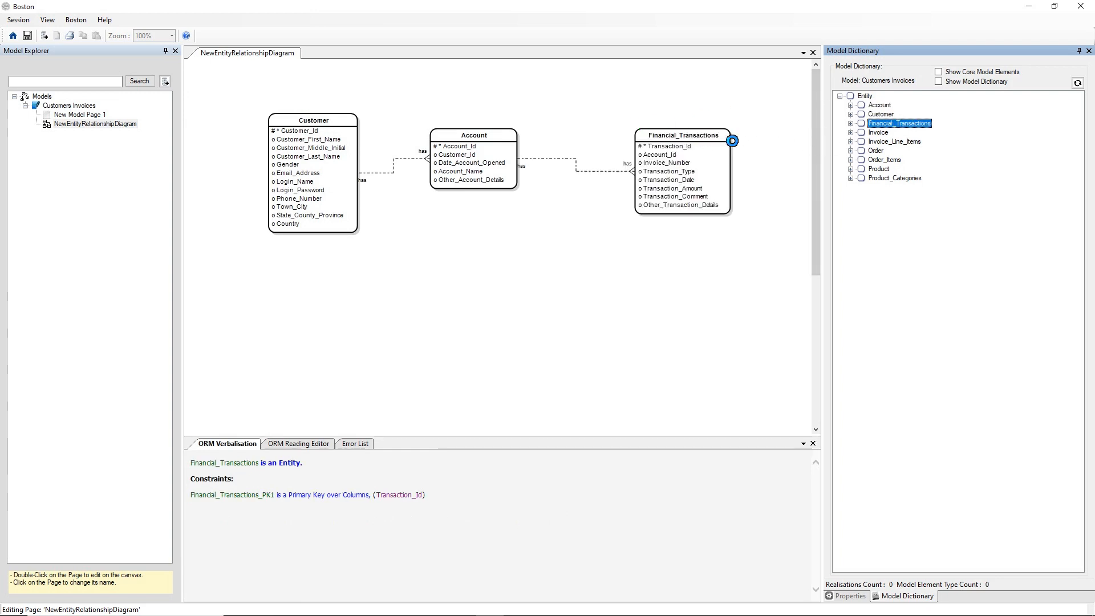
drag(870, 134, 682, 252)
click(871, 142)
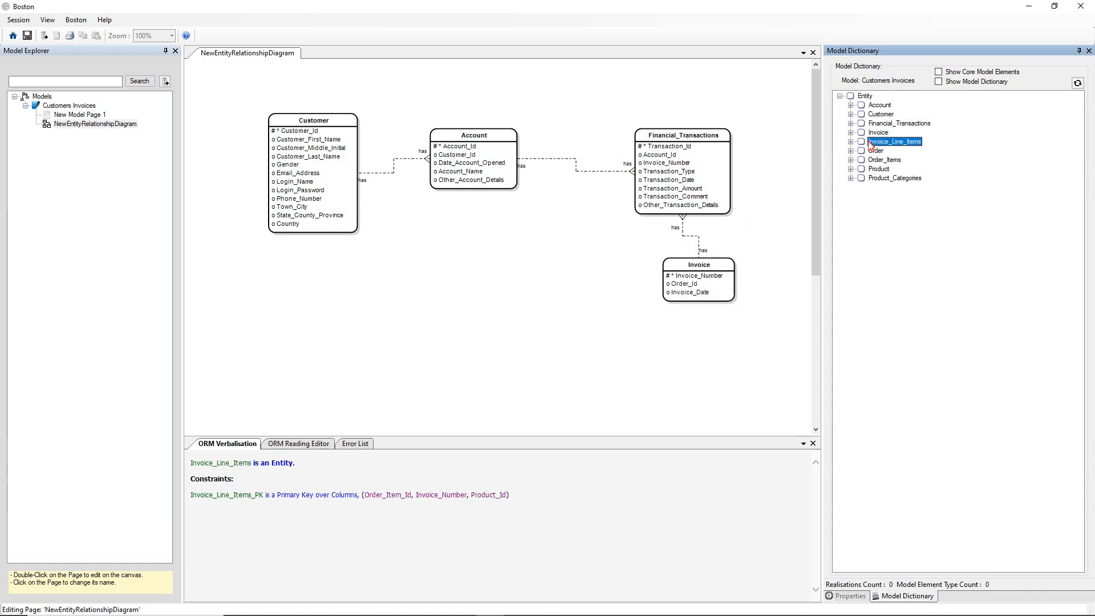
drag(871, 142, 508, 260)
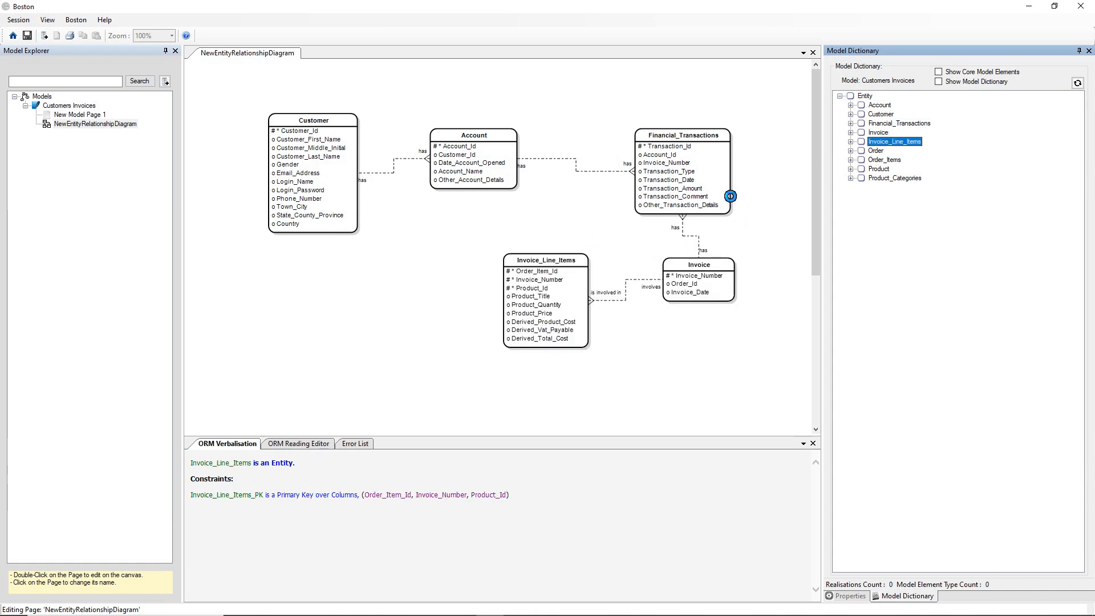
Place Order below Customer, Order_Items below Order, Product below Invoice_Line_Items, and Product_Categories beside Product on the diagram.
drag(864, 152, 305, 269)
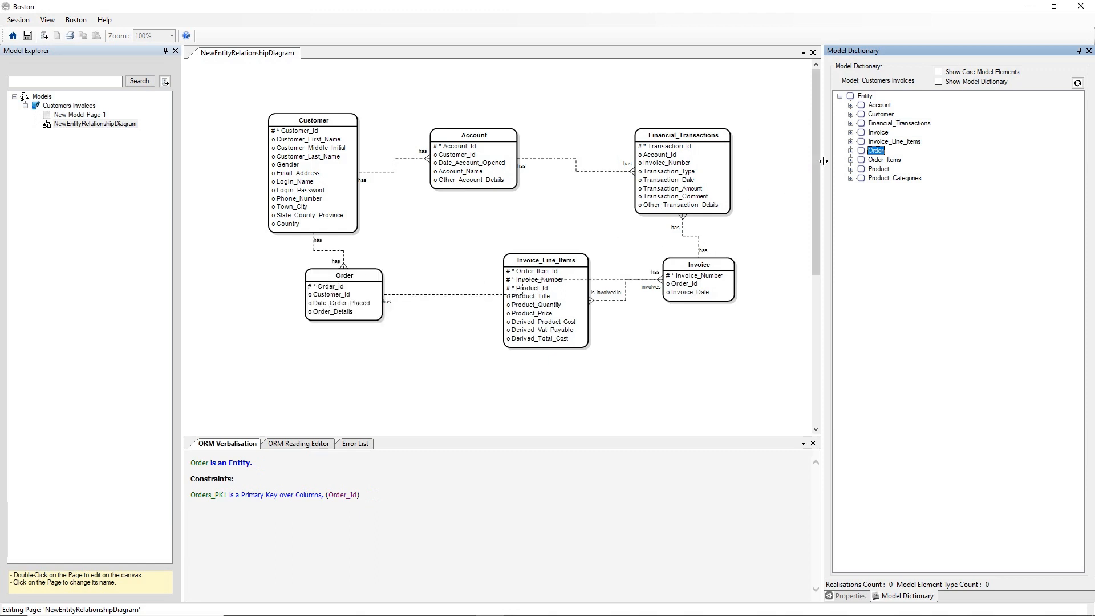
drag(871, 161, 334, 361)
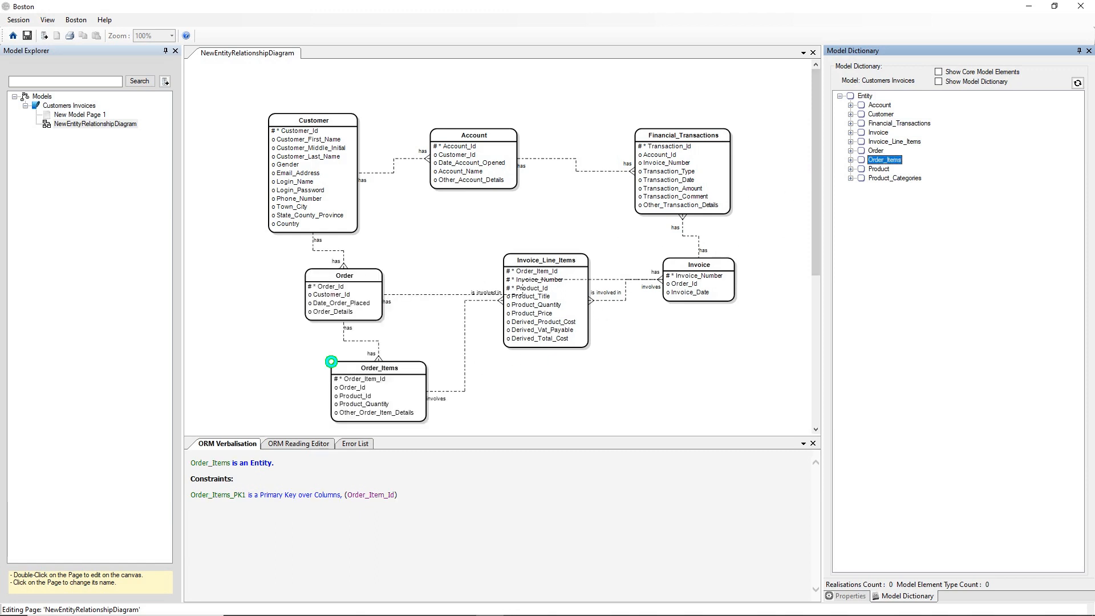
drag(879, 168, 523, 385)
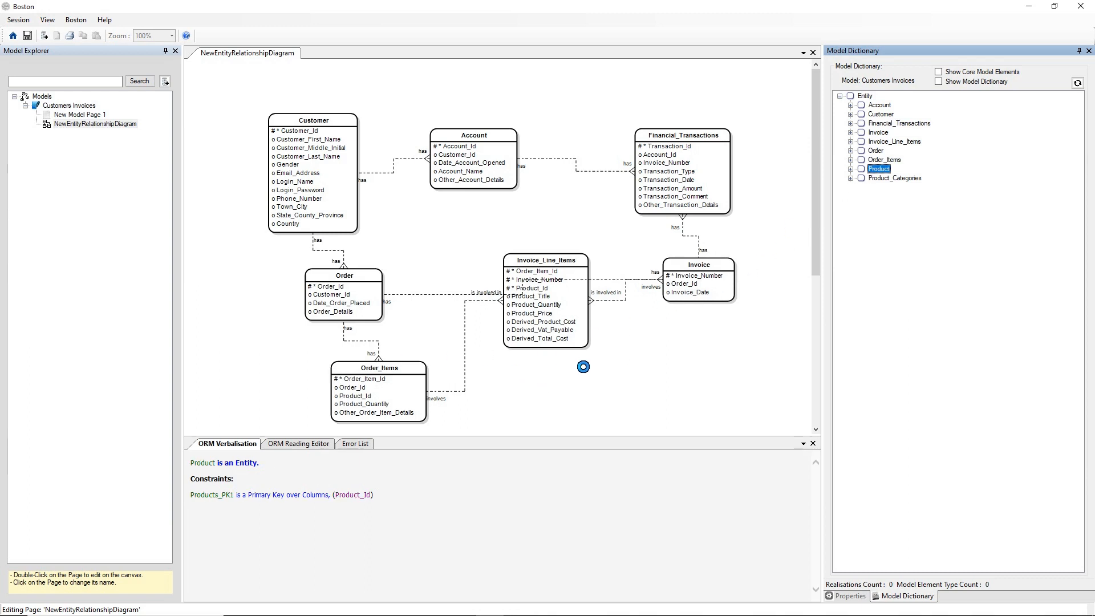
drag(870, 177, 689, 385)
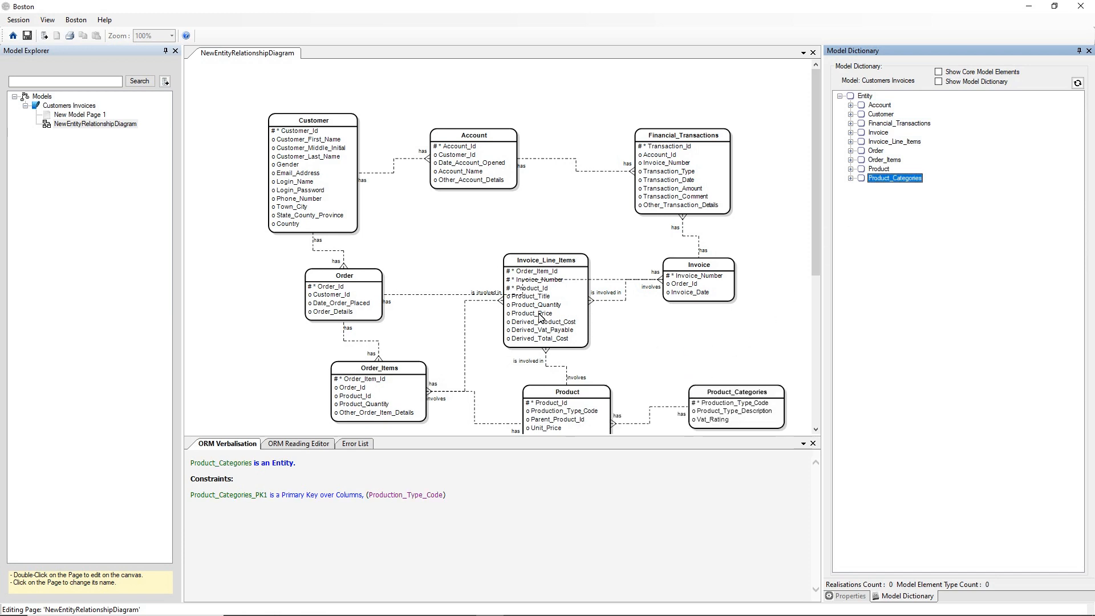
click(417, 236)
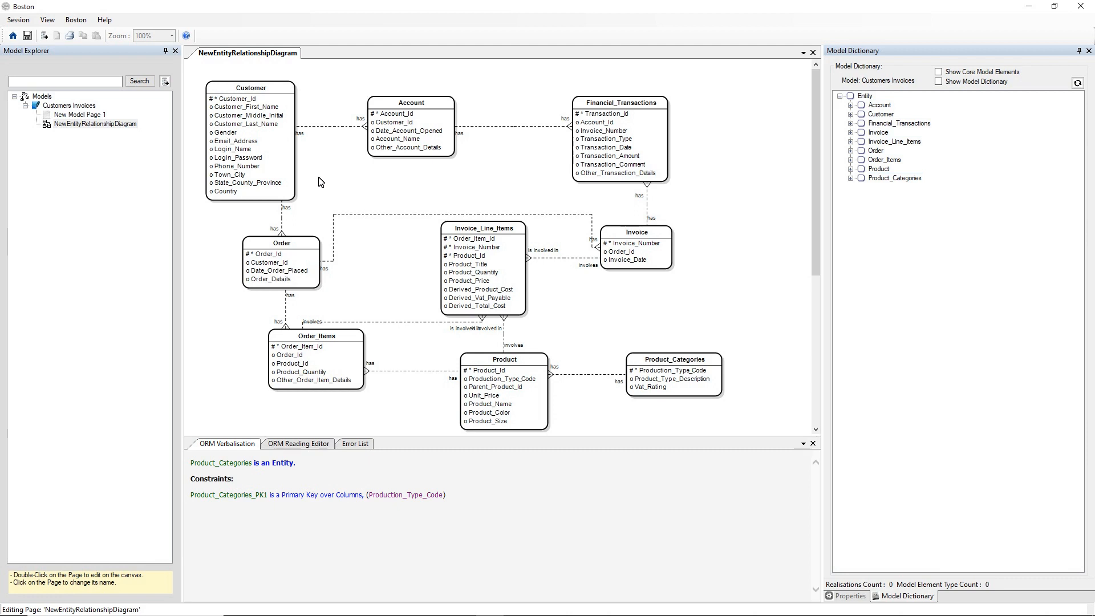
Morph the Customer entity to a new ORM diagram created for this entity and accept adding the page.
click(279, 89)
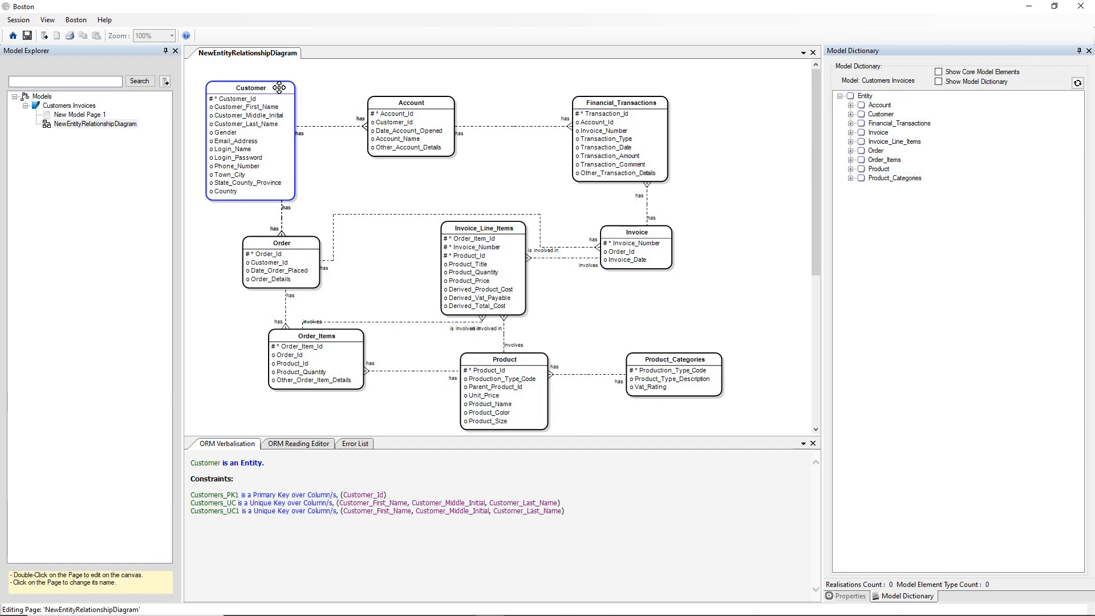
right_click(280, 87)
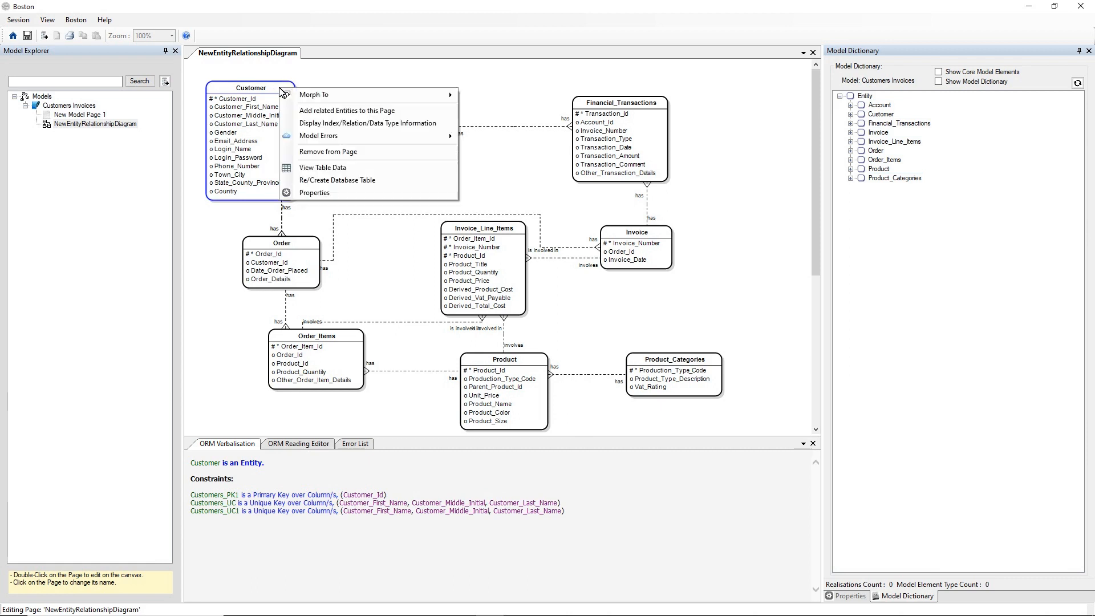
mouse_move(328, 97)
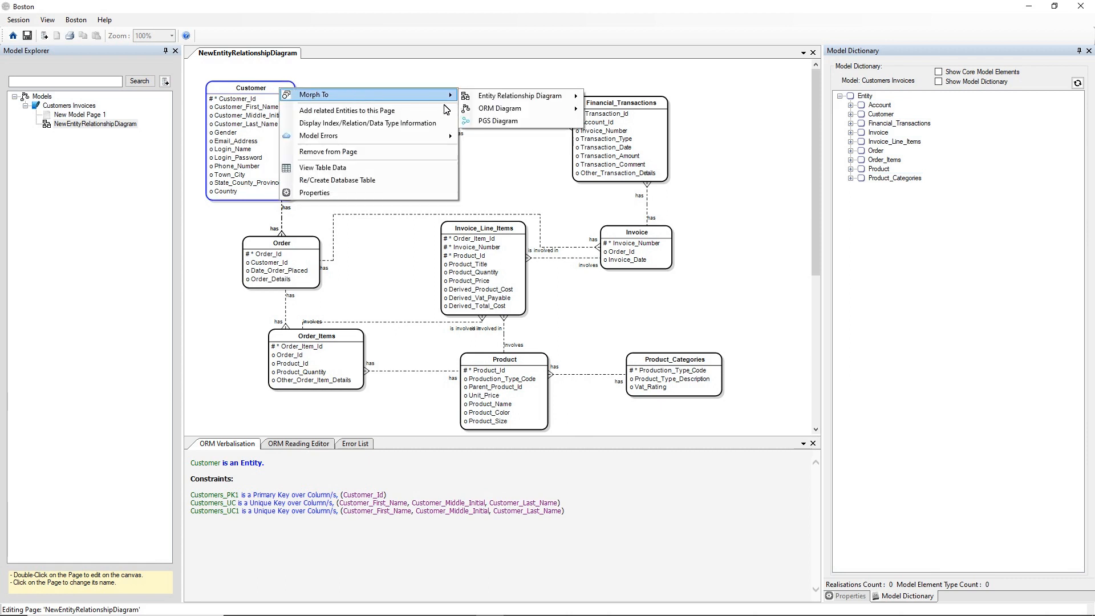
mouse_move(531, 113)
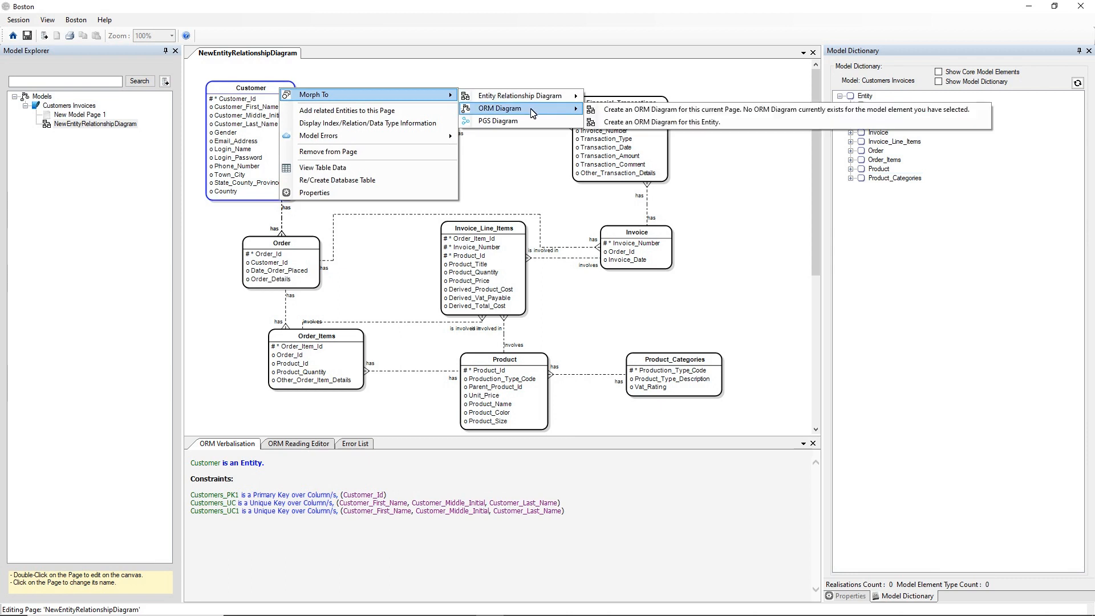
click(597, 122)
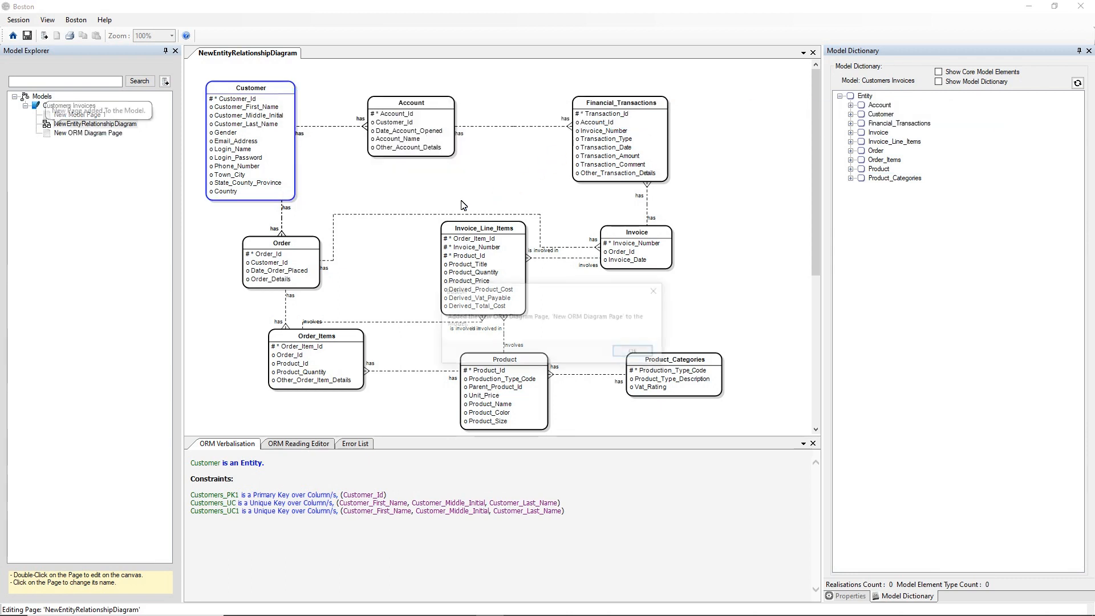
click(632, 350)
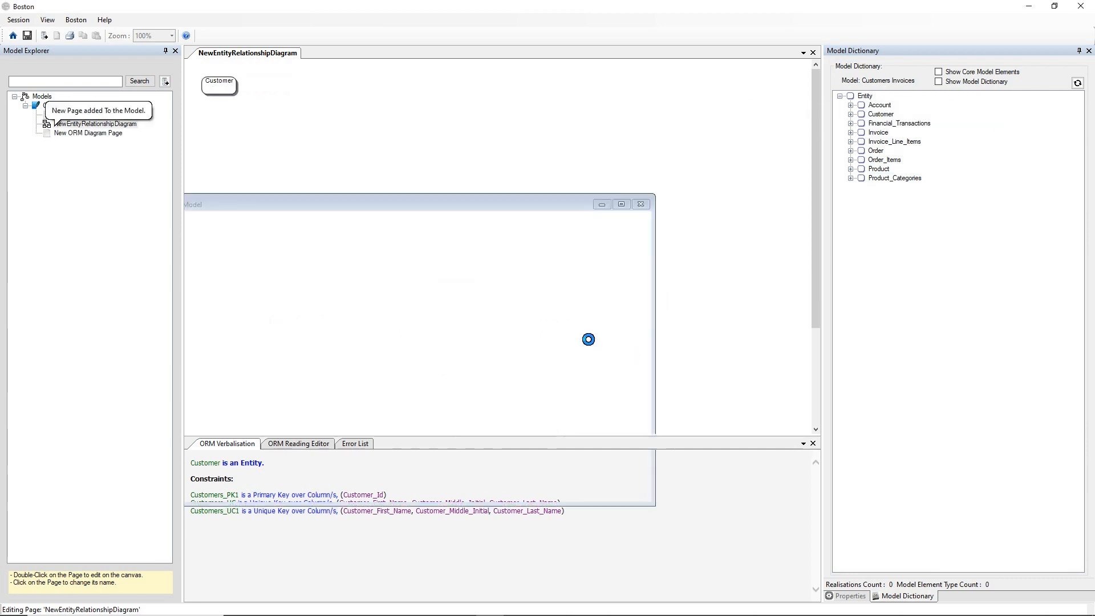
Add all fact types associated with the Customer entity type to the ORM diagram page.
click(236, 92)
right_click(236, 93)
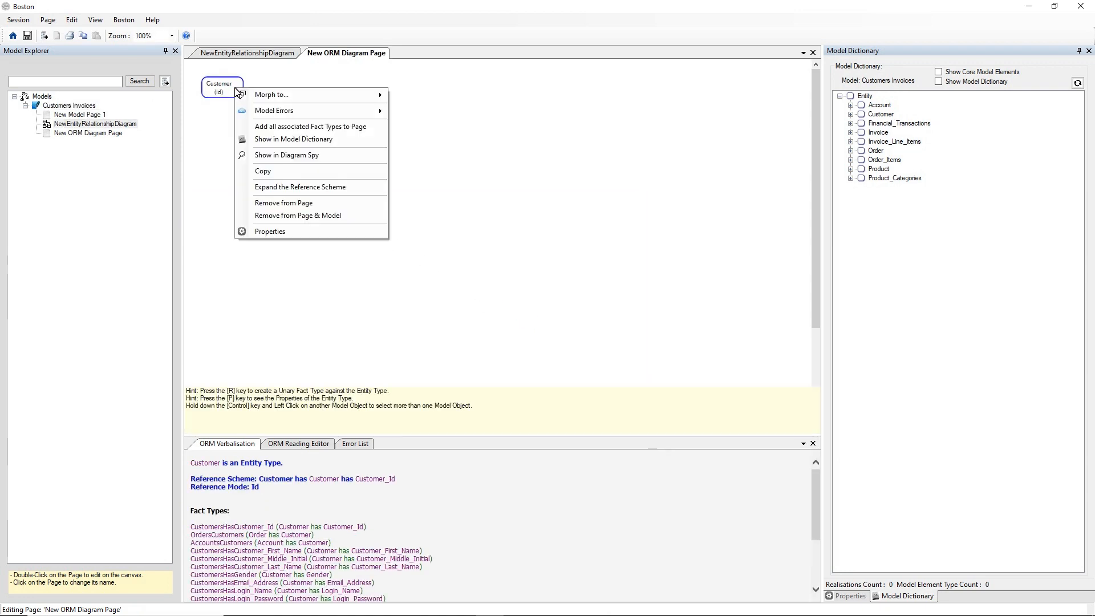
click(301, 126)
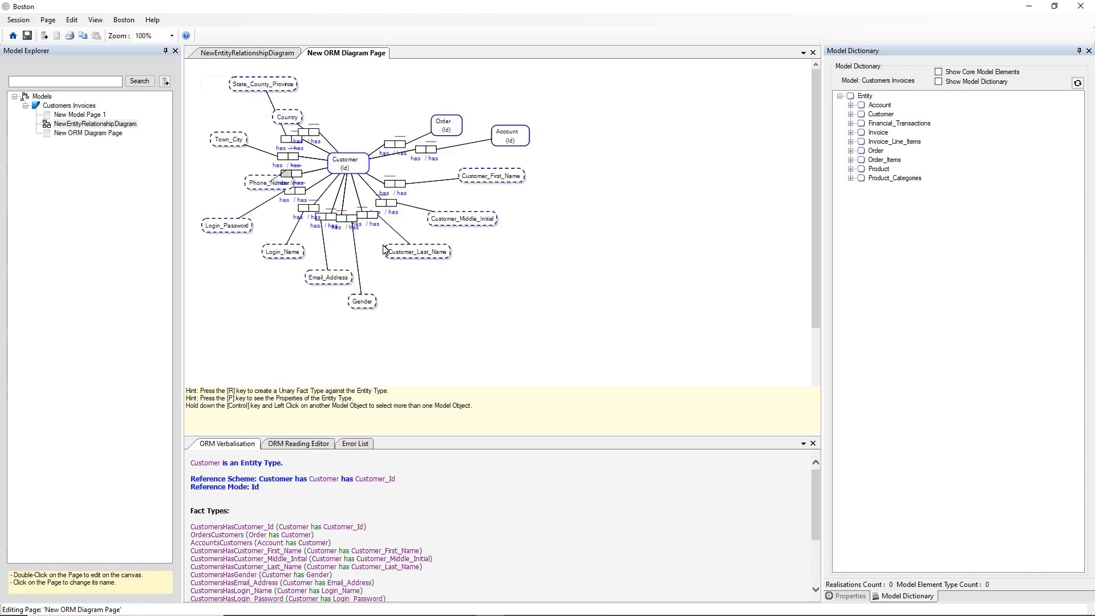
click(523, 278)
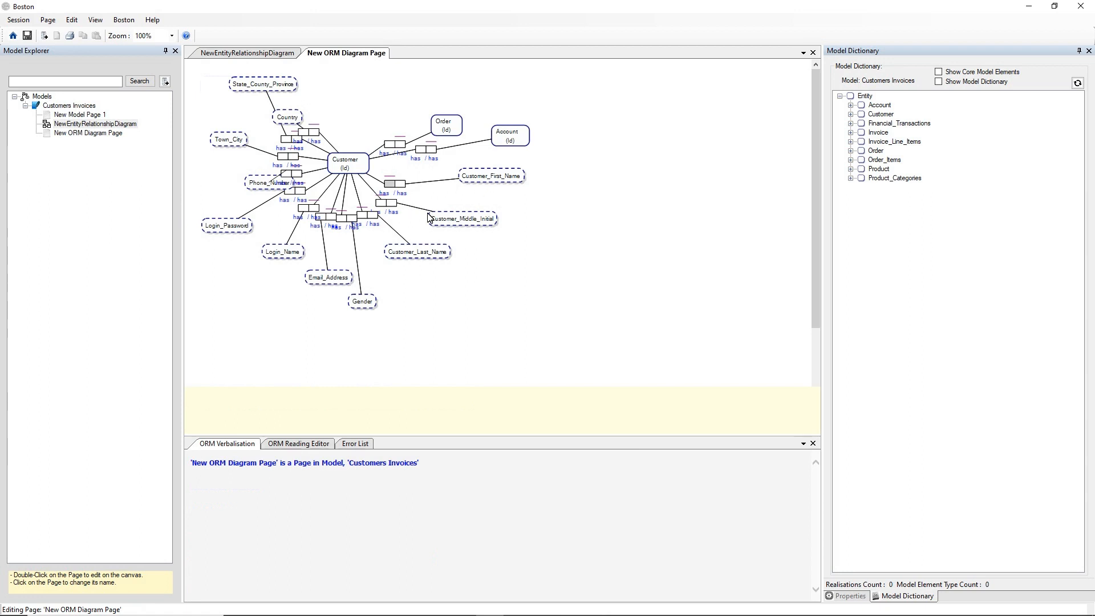
Show the modelling toolbox and place an External Uniqueness Constraint near Customer_Middle_Initial on the Customer ORM diagram.
right_click(584, 202)
mouse_move(596, 207)
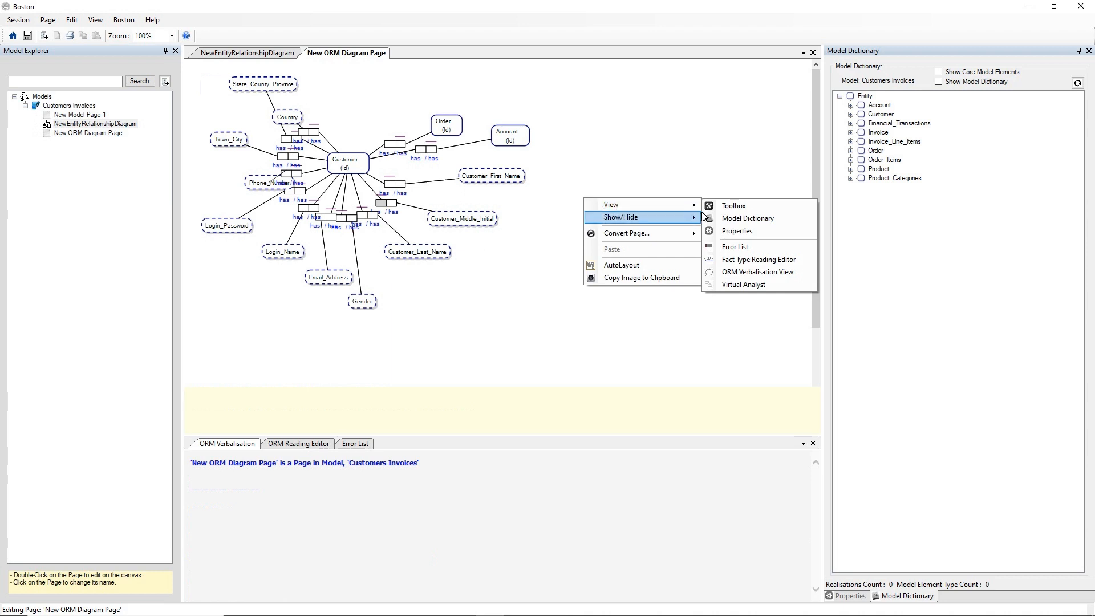
click(724, 206)
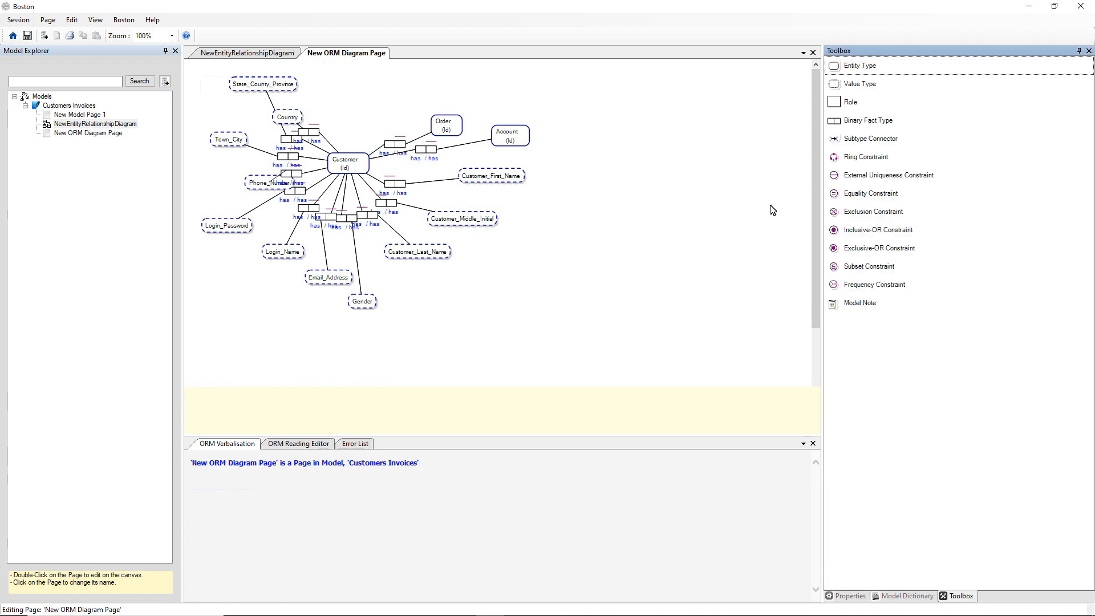
click(844, 176)
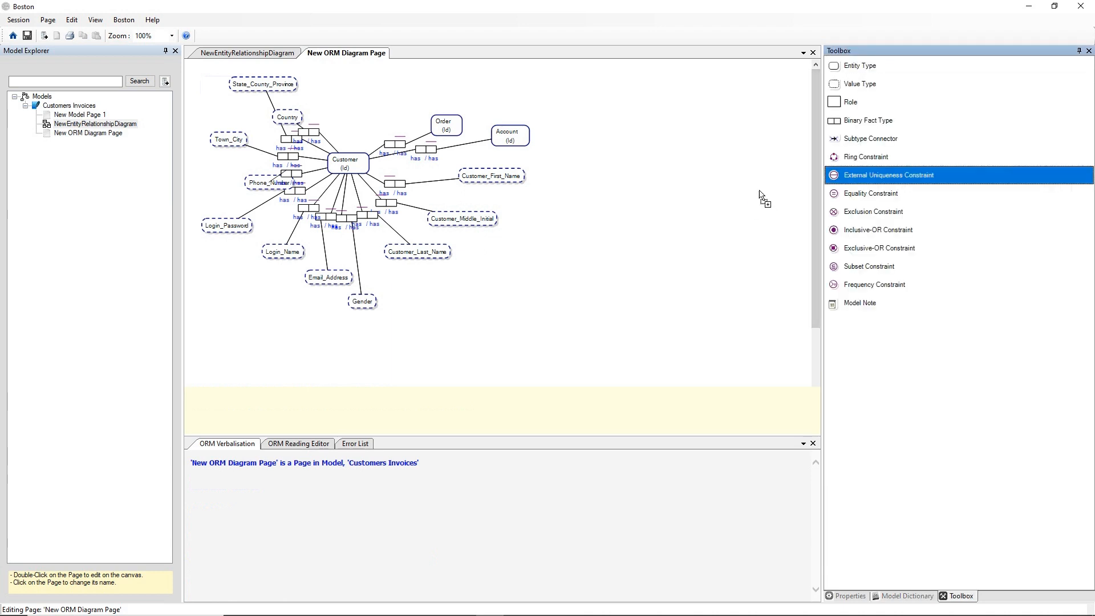
click(433, 199)
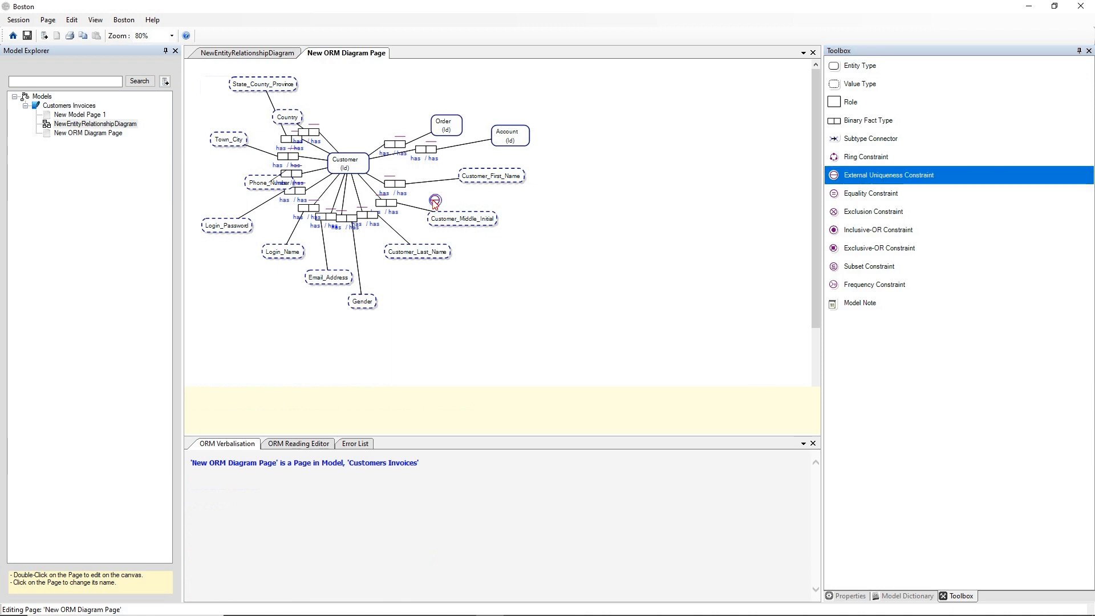
Connect the external uniqueness constraint to the roles of Customer_First_Name, Customer_Middle_Initial and Customer_Last_Name.
click(400, 184)
key(Return)
click(393, 203)
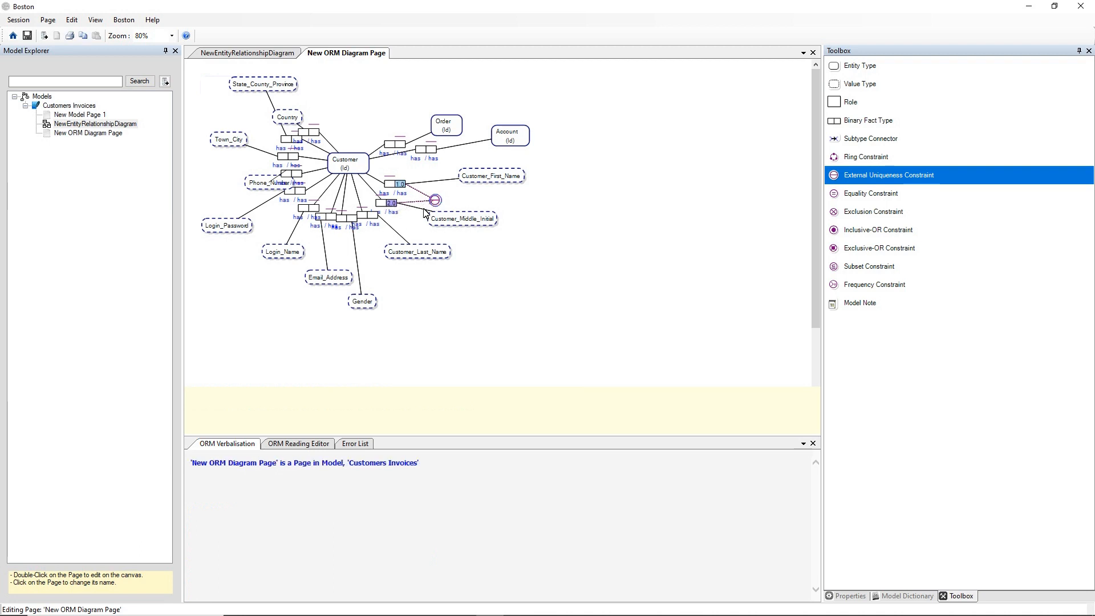
key(Return)
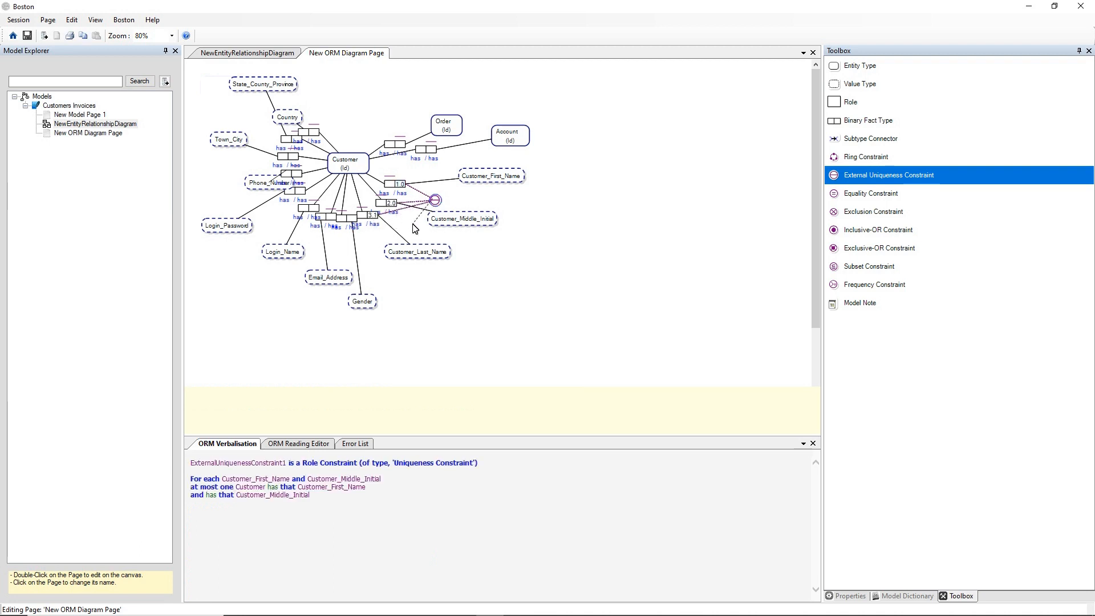
click(403, 232)
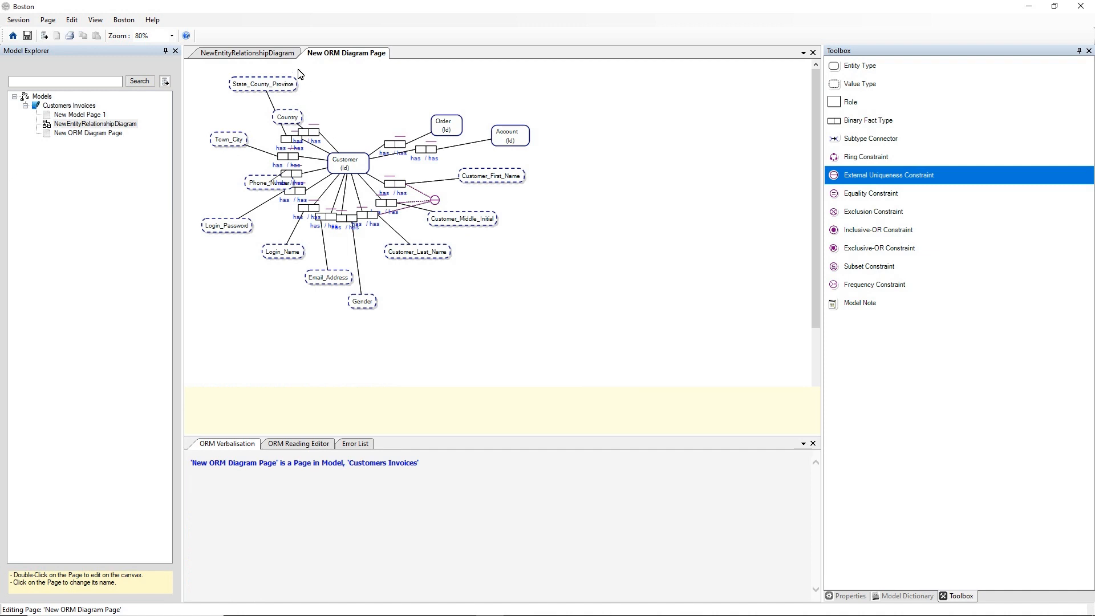
Morph the Product entity from the entity relationship diagram to a new ORM diagram created for this entity and accept adding the page.
click(283, 53)
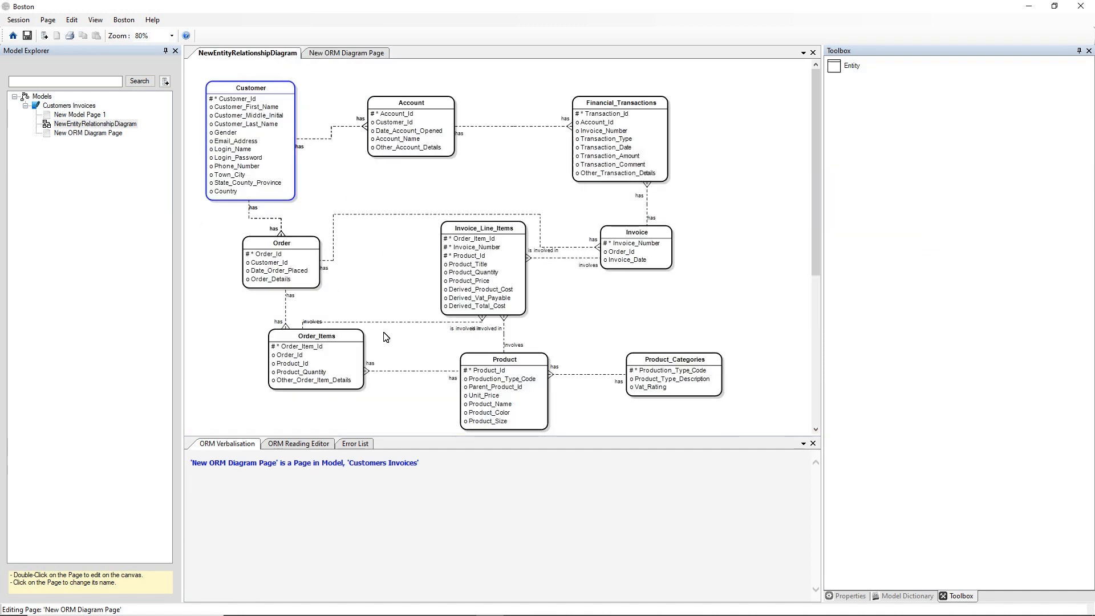
click(511, 364)
right_click(511, 363)
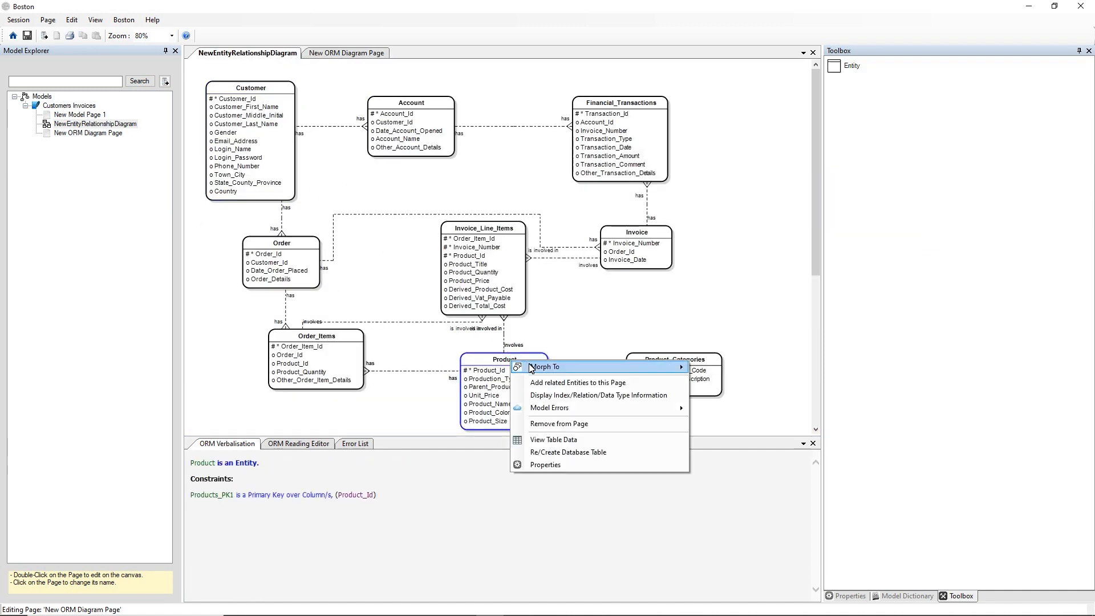
mouse_move(571, 372)
mouse_move(750, 383)
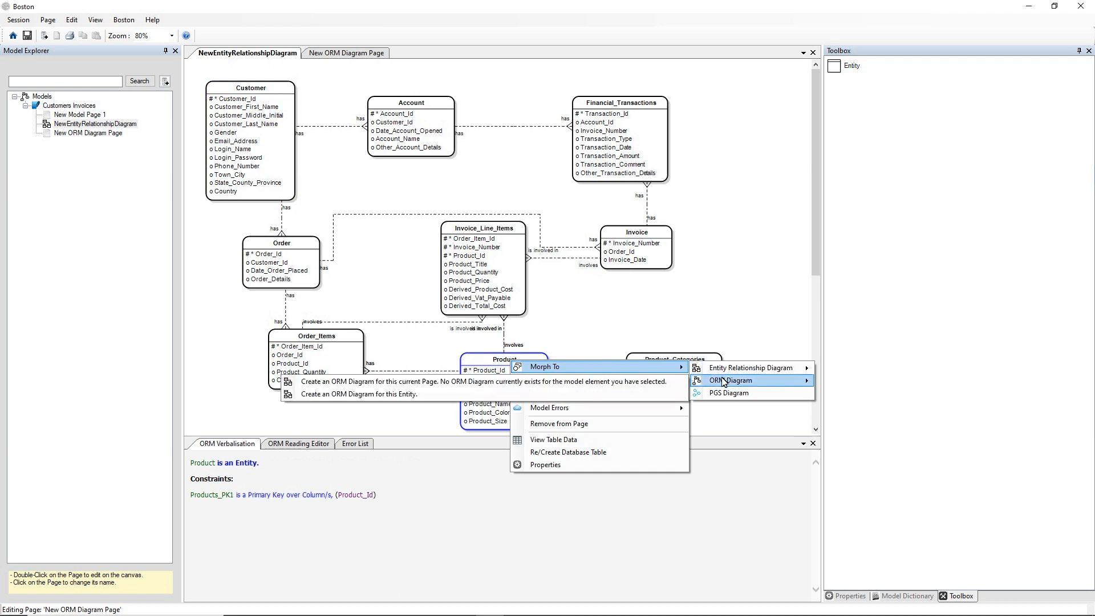
click(603, 395)
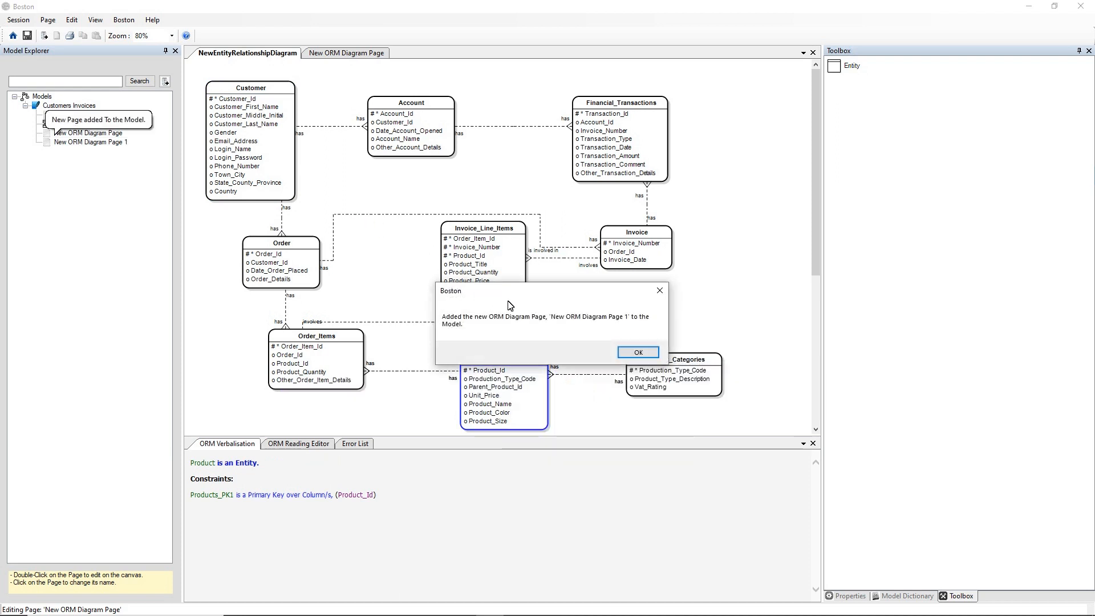
click(628, 352)
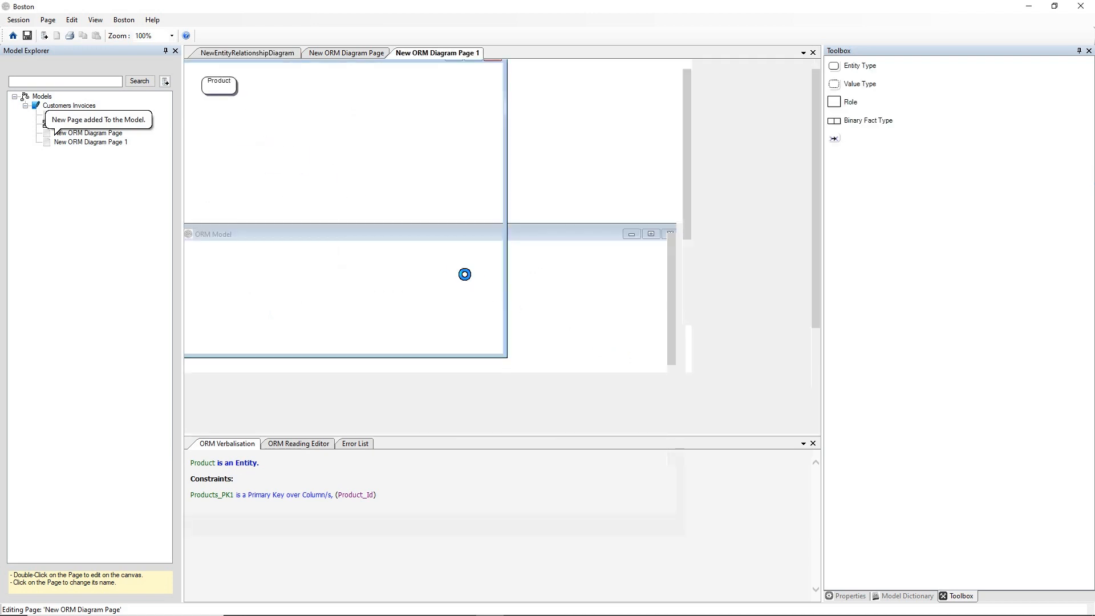
Add all fact types associated with the Product entity type to its ORM diagram page.
click(230, 87)
right_click(233, 89)
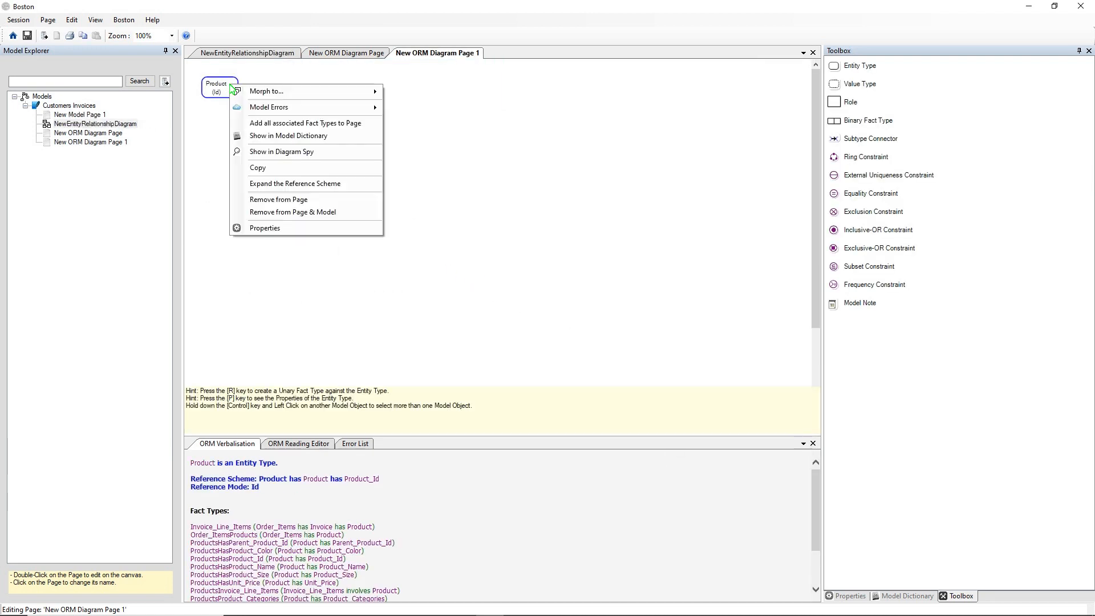
click(261, 122)
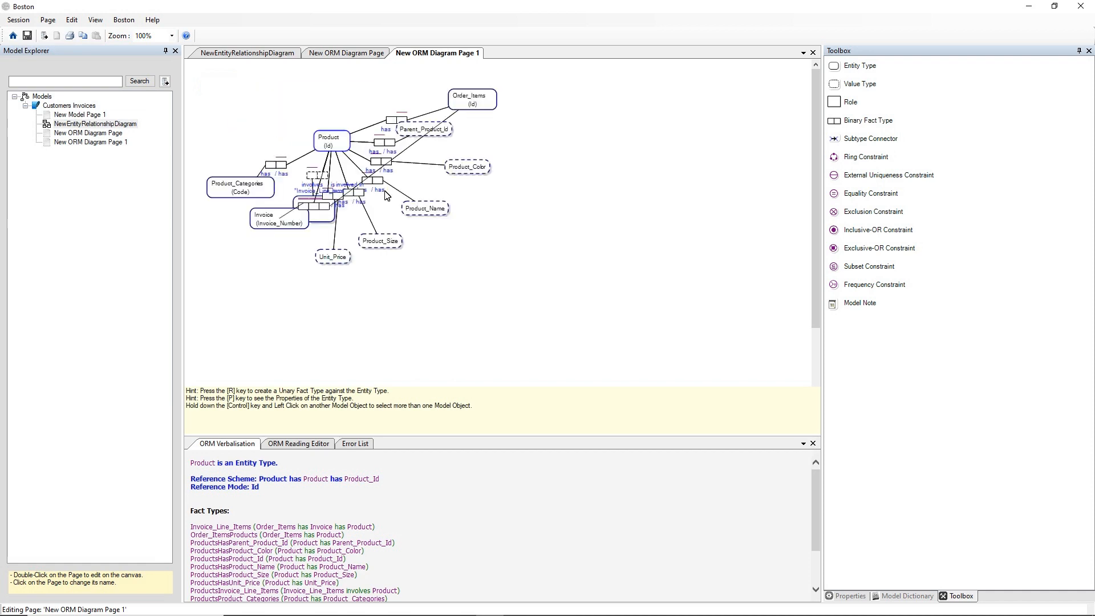
Move Product_Name and its fact type clear of the other elements and add a uniqueness constraint to the Product_Name role.
click(487, 207)
drag(381, 182, 490, 207)
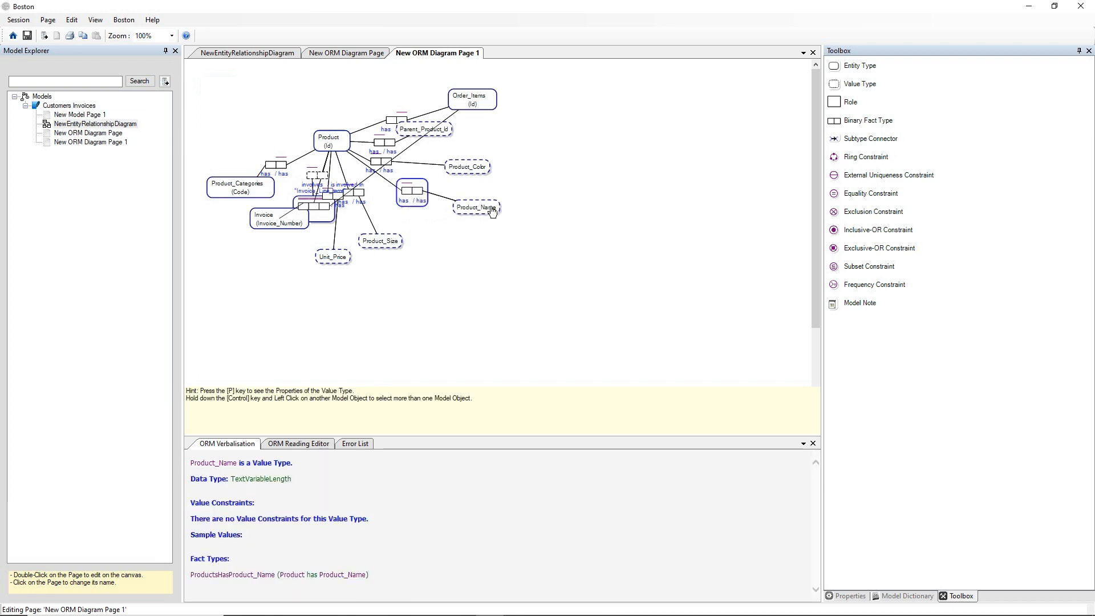
click(468, 229)
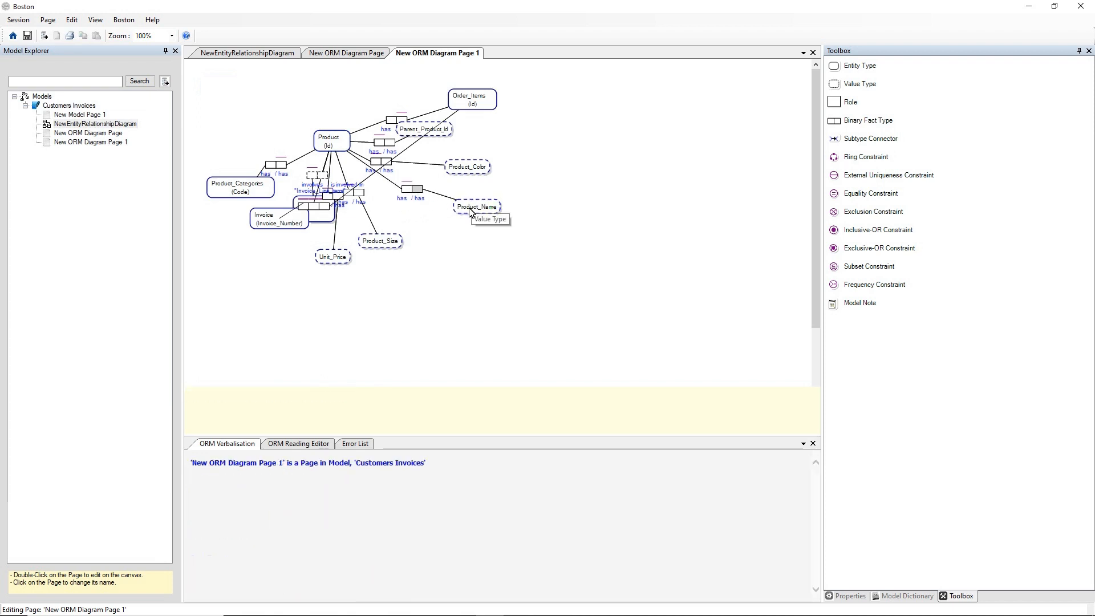
right_click(417, 193)
click(431, 214)
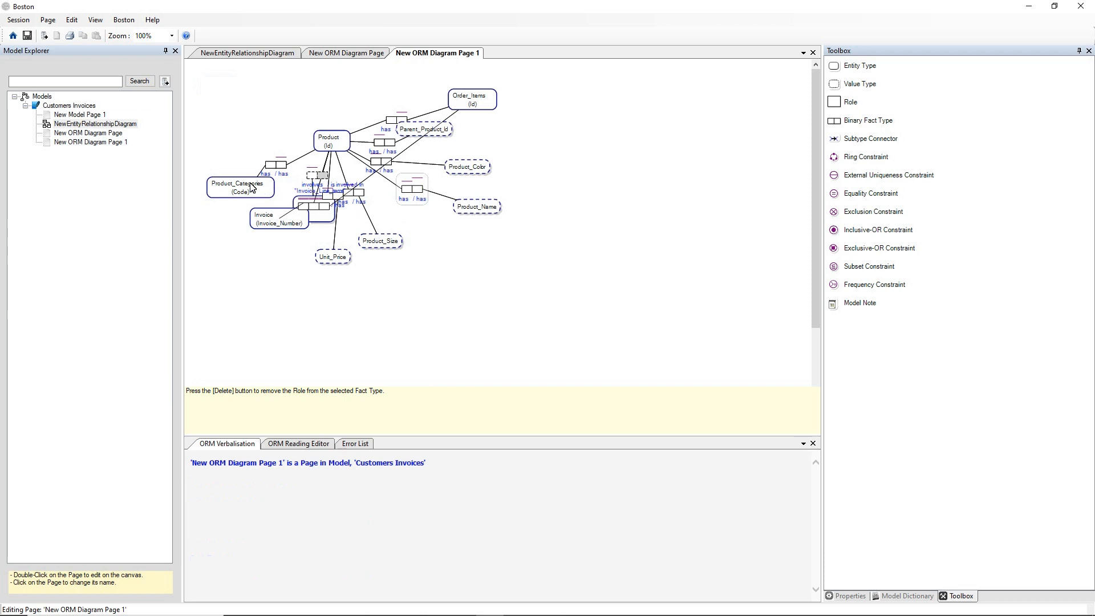
Open the Fact Engine for the Customers Invoices model.
click(80, 107)
right_click(81, 108)
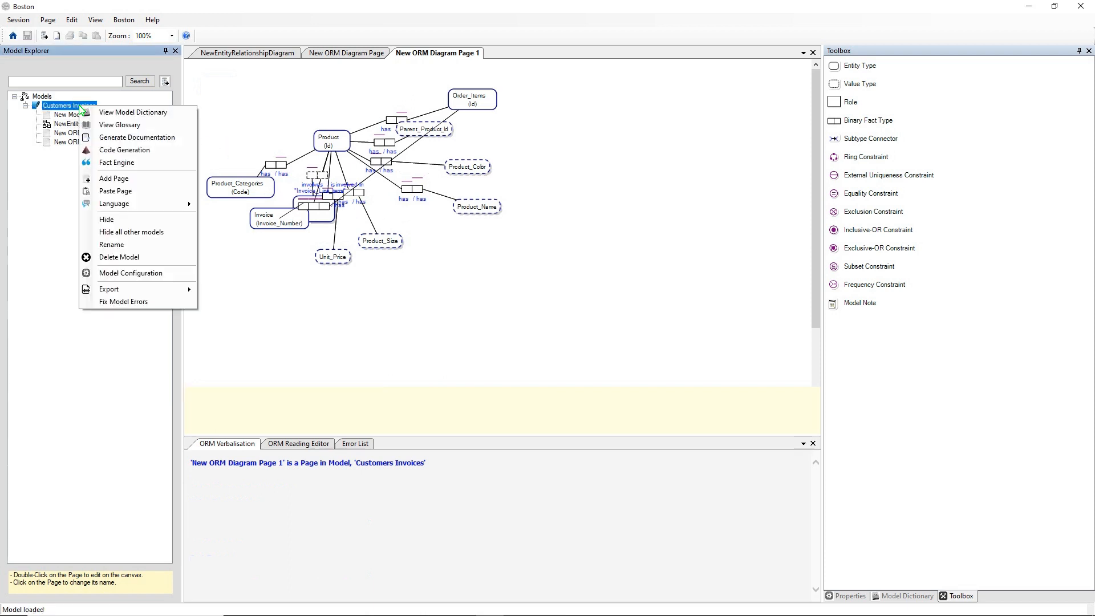
click(120, 162)
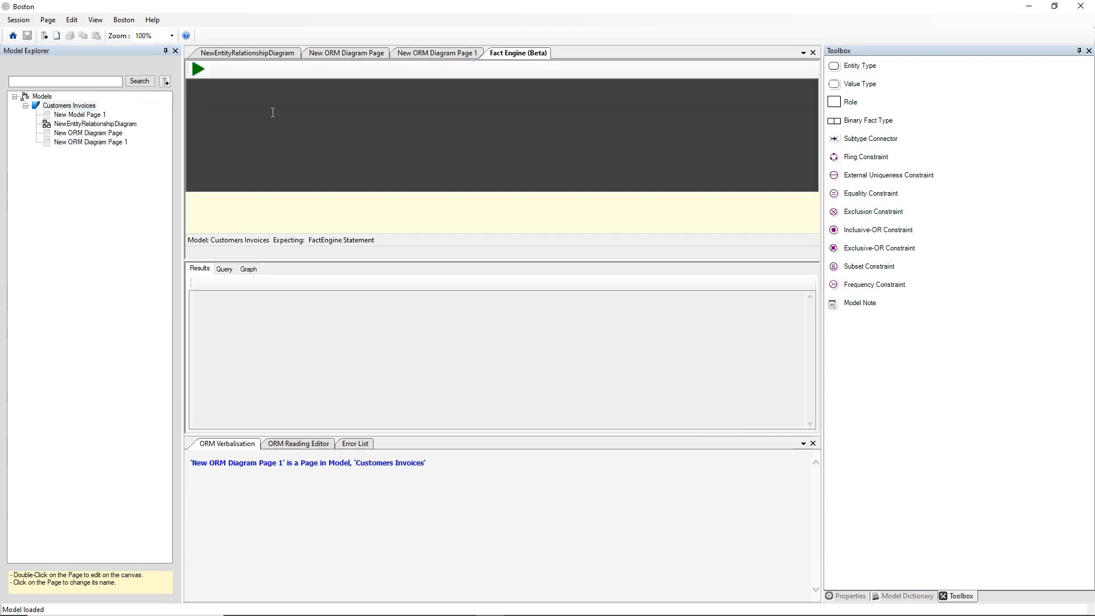
Enter and run the query "WHICH Customer made an Order THAT has WHICH Product".
text(WHICH CUs)
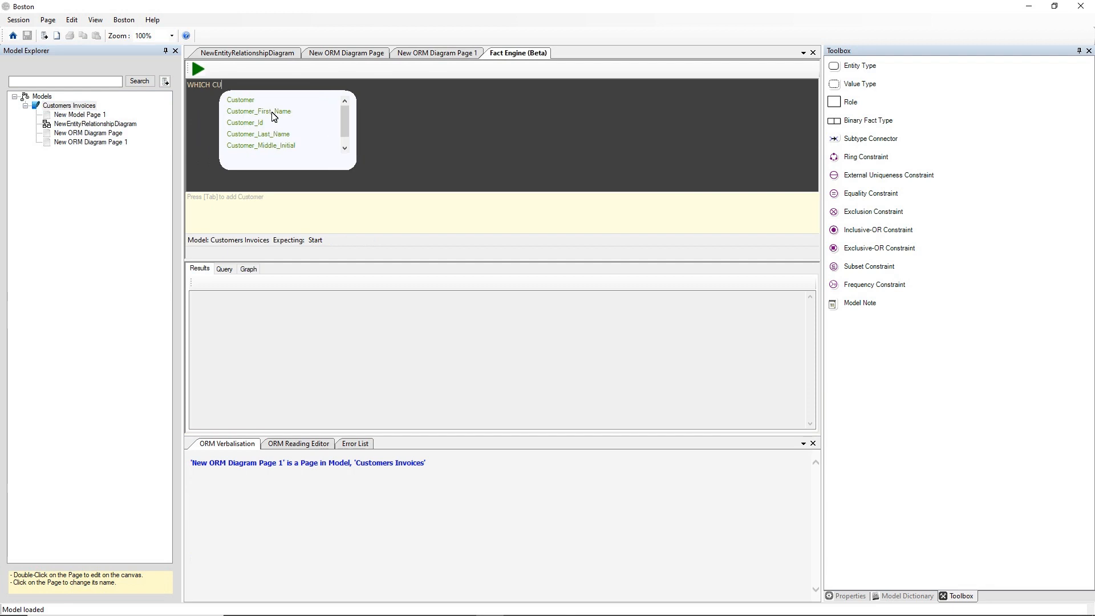
key(BackSpace)
key(BackSpace)
text(ust)
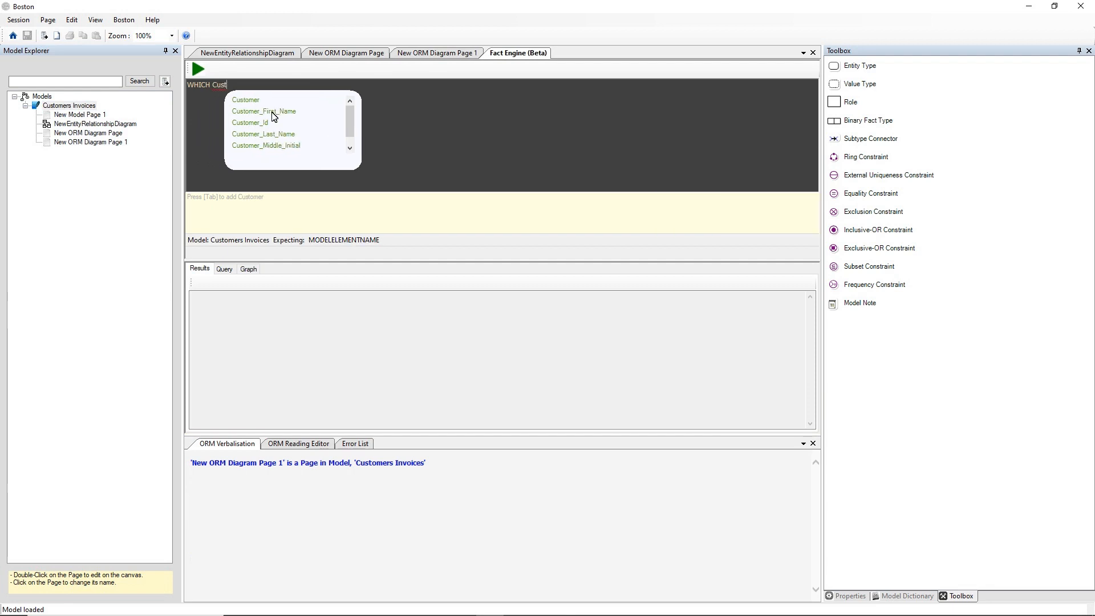
text(omer m)
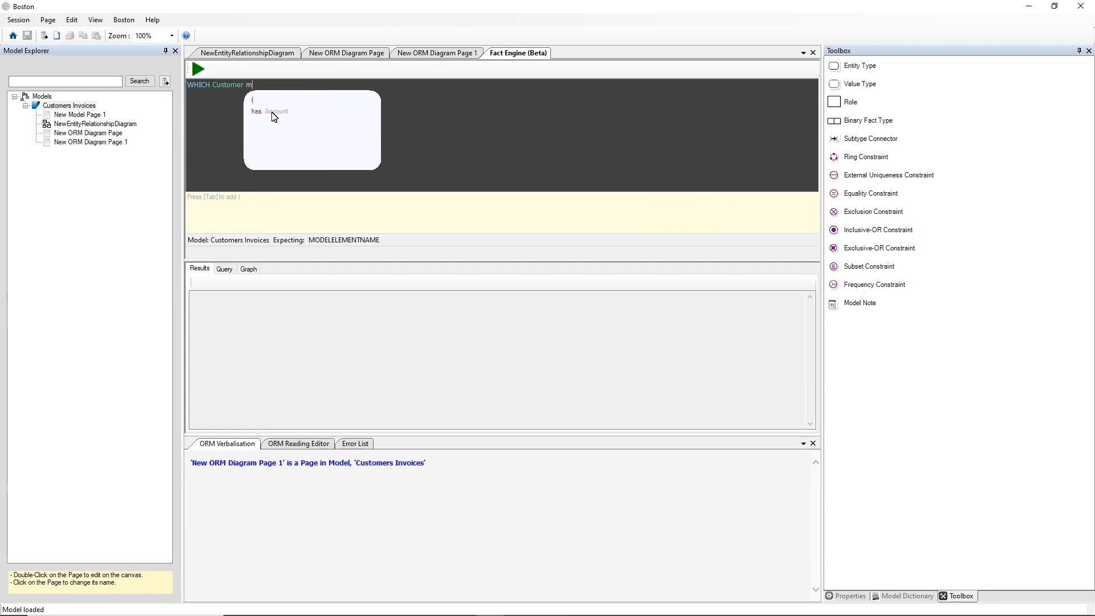
text(ade a)
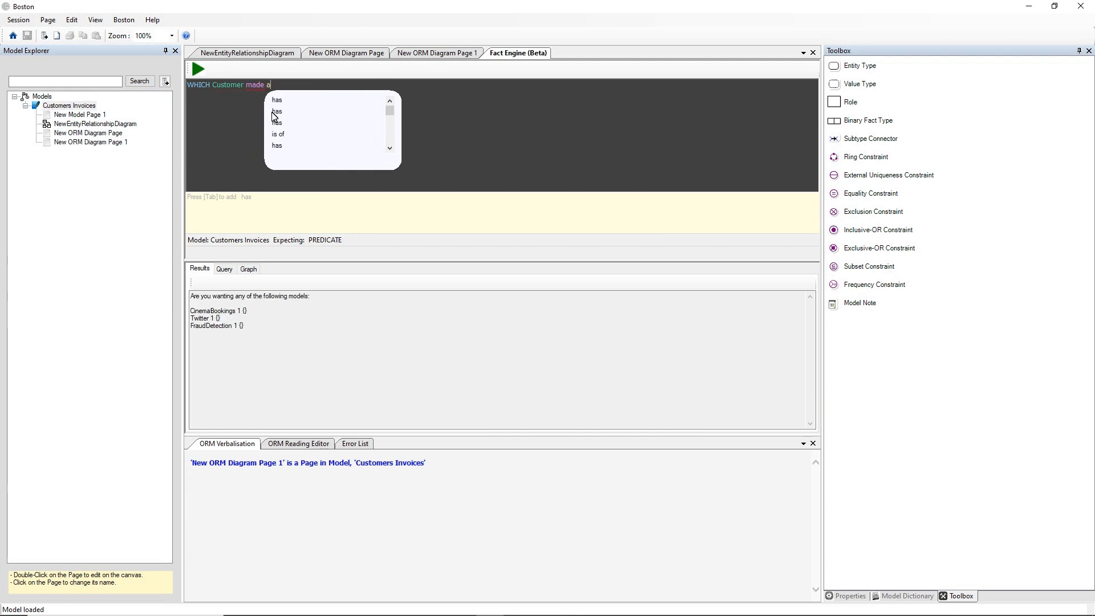
text(n Order )
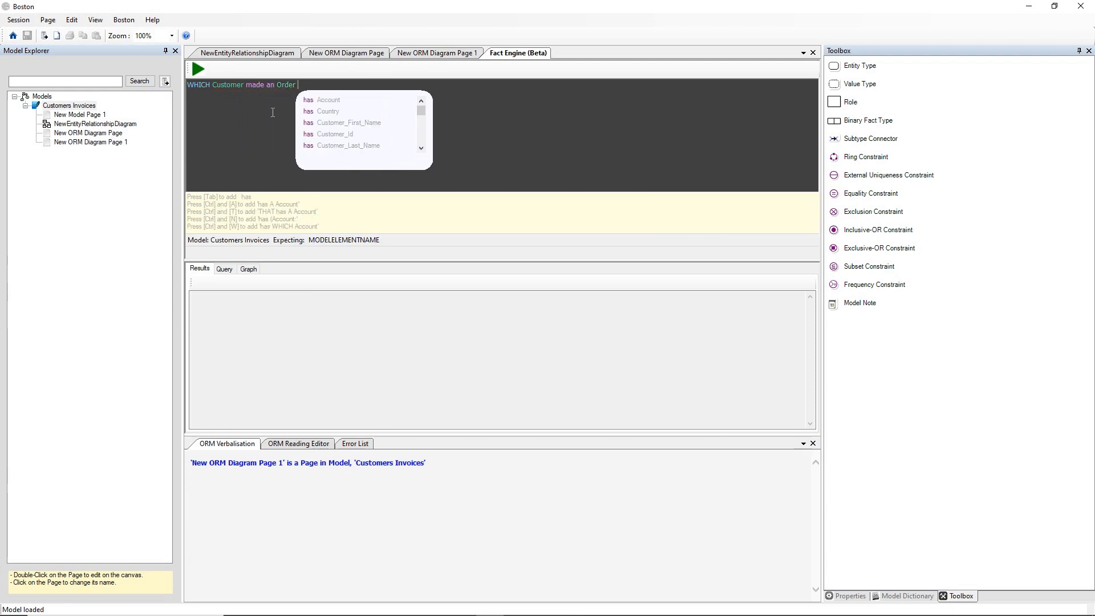
text(THAT )
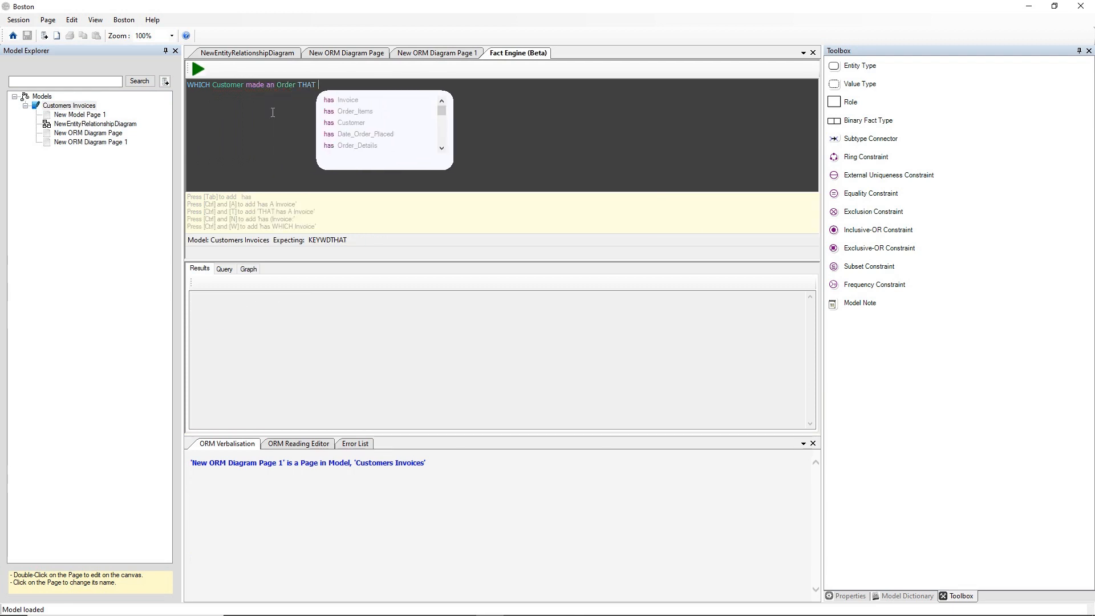
text(has WHICH P)
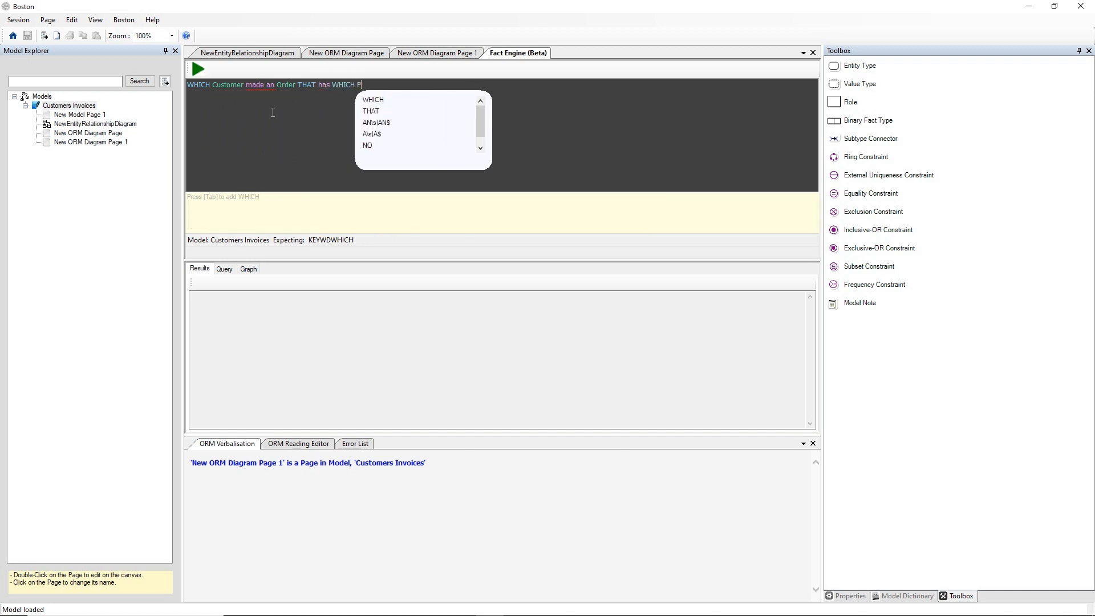
text(roduct)
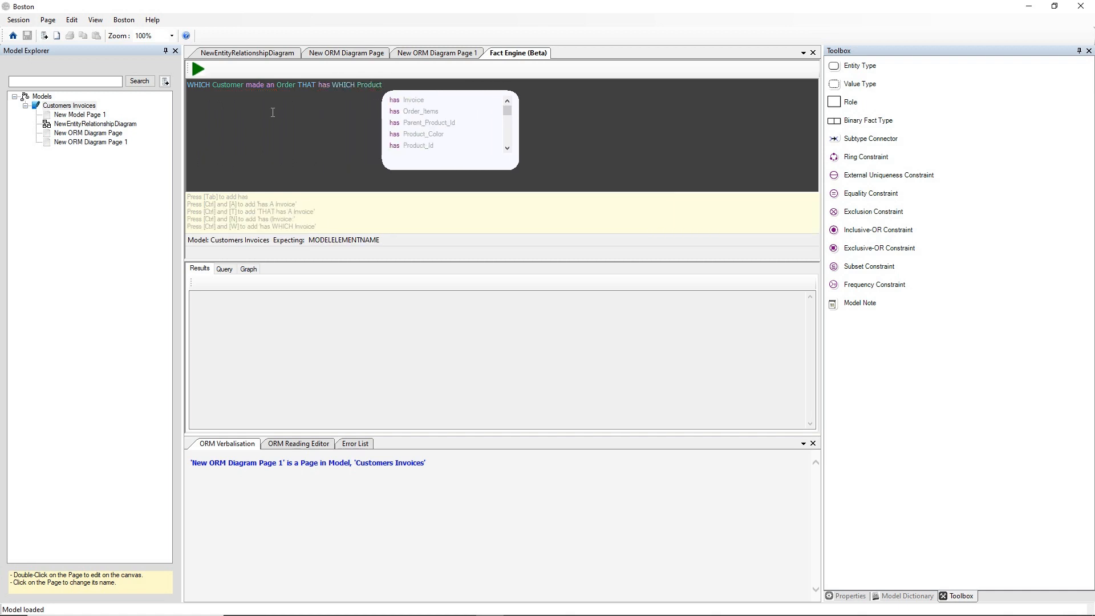
key(F5)
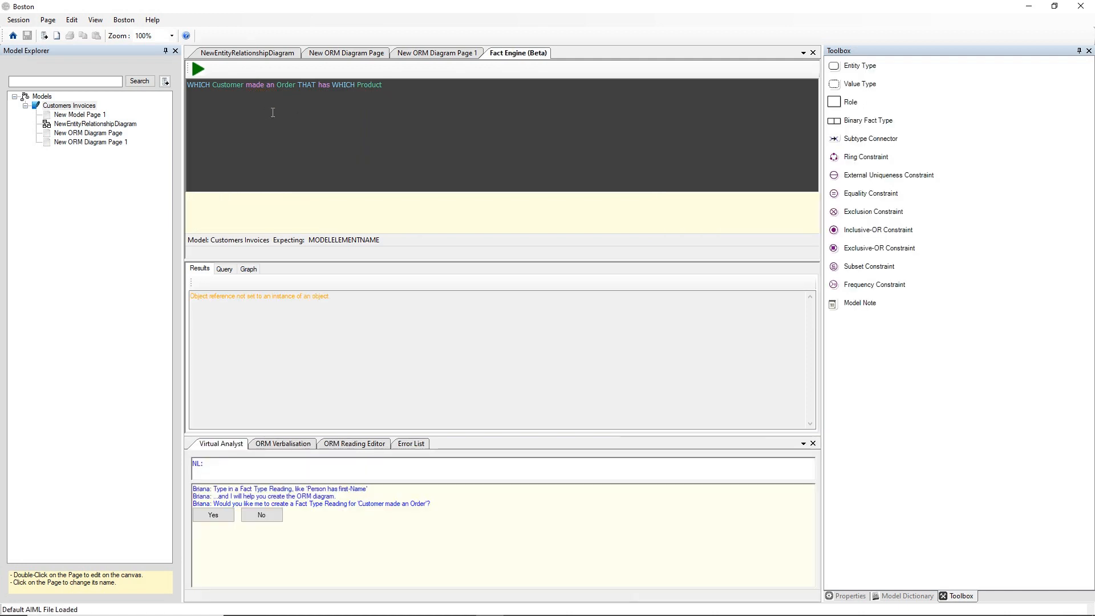
Replace the predicate "made an" with "has" in the query and run it again.
mouse_move(261, 89)
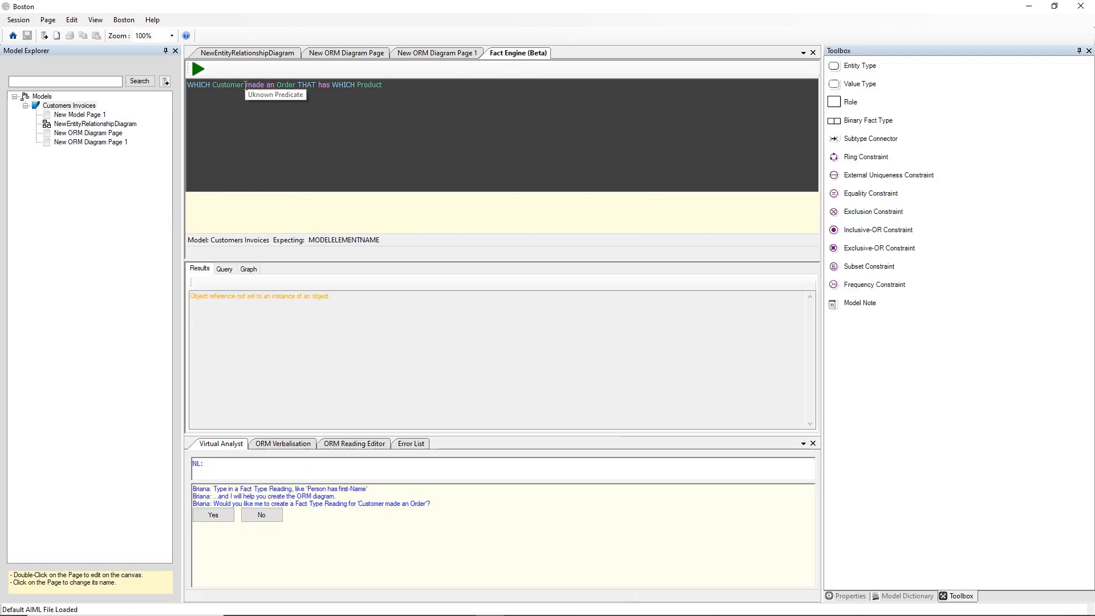
drag(249, 85, 275, 85)
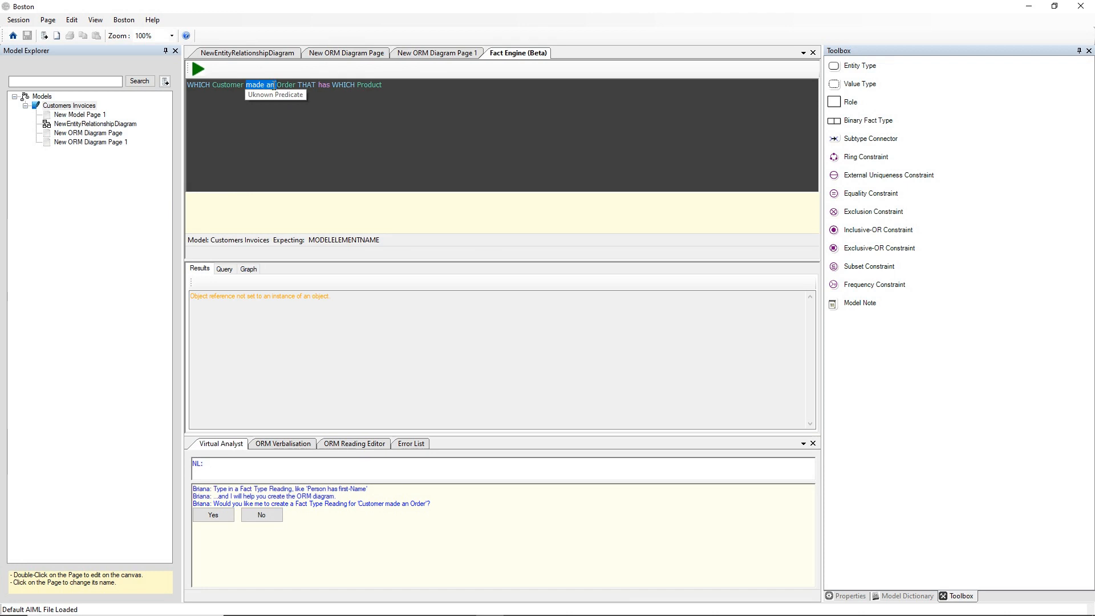
text(has)
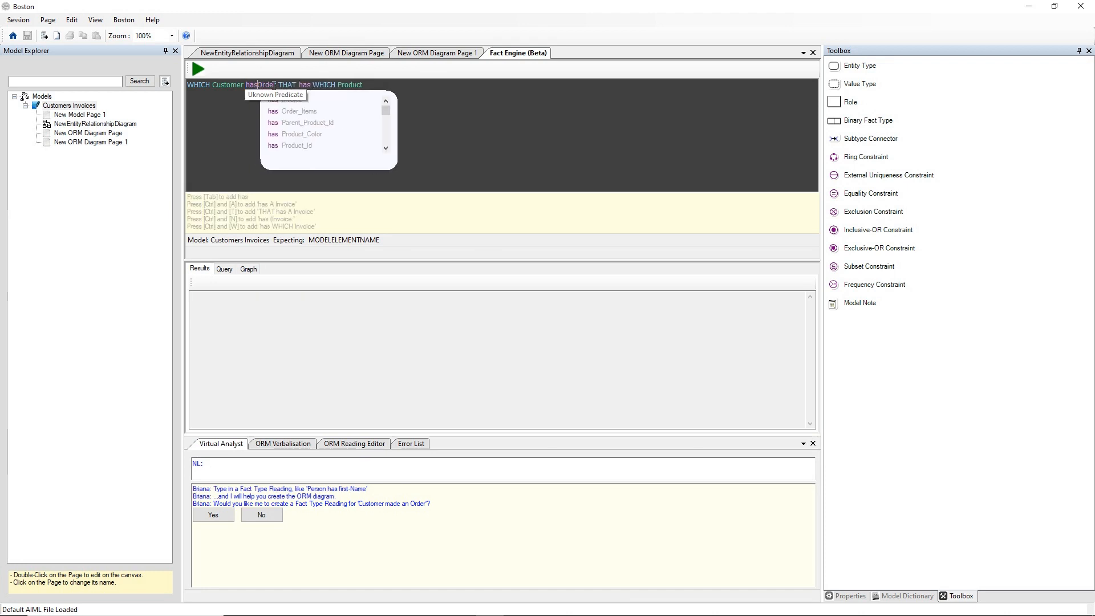
key(BackSpace)
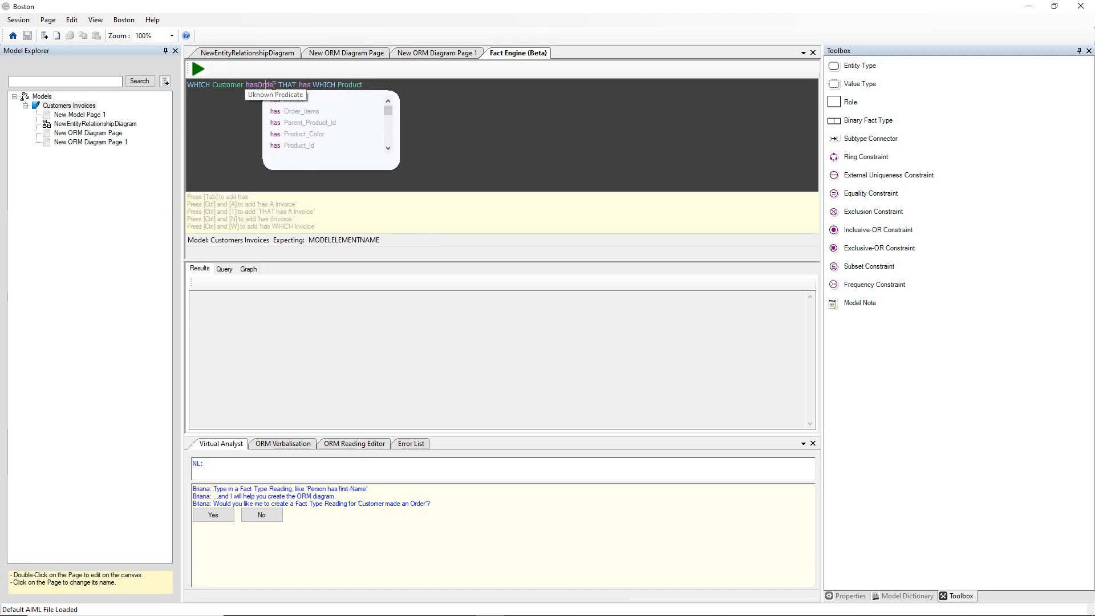
key(Left)
key(End)
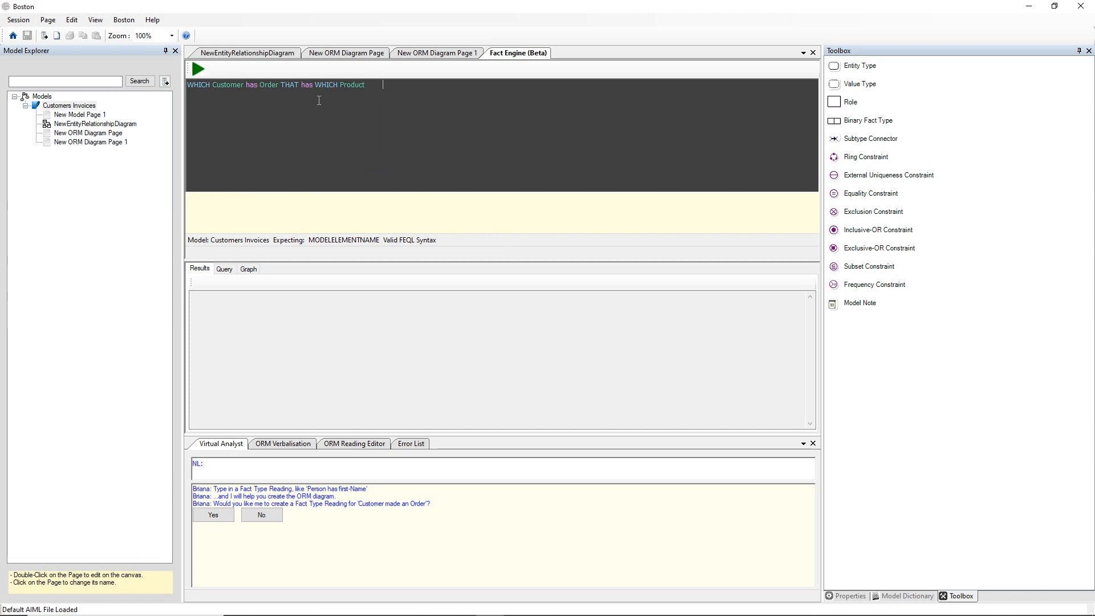
key(F5)
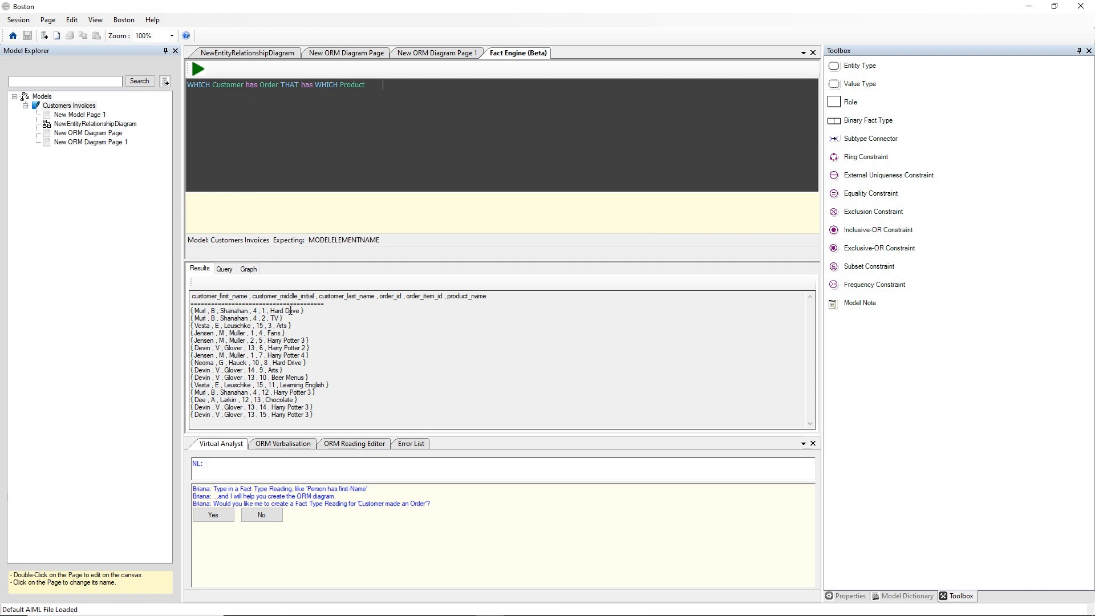
Review how Customer, Order, Order_Items and Product relate in the entity relationship diagram and return to the Fact Engine.
click(272, 55)
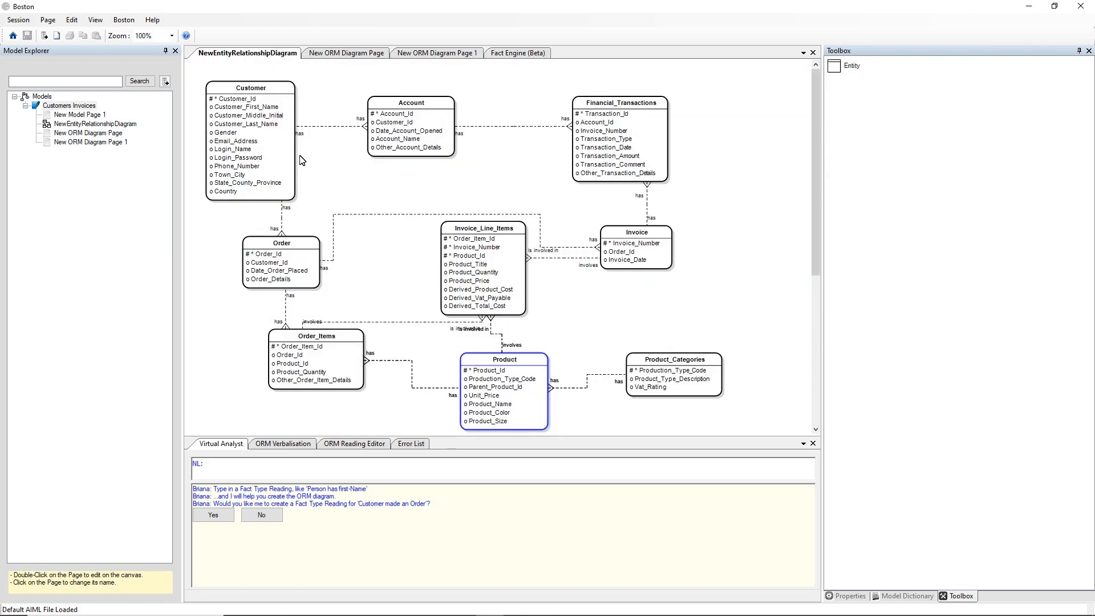
click(331, 186)
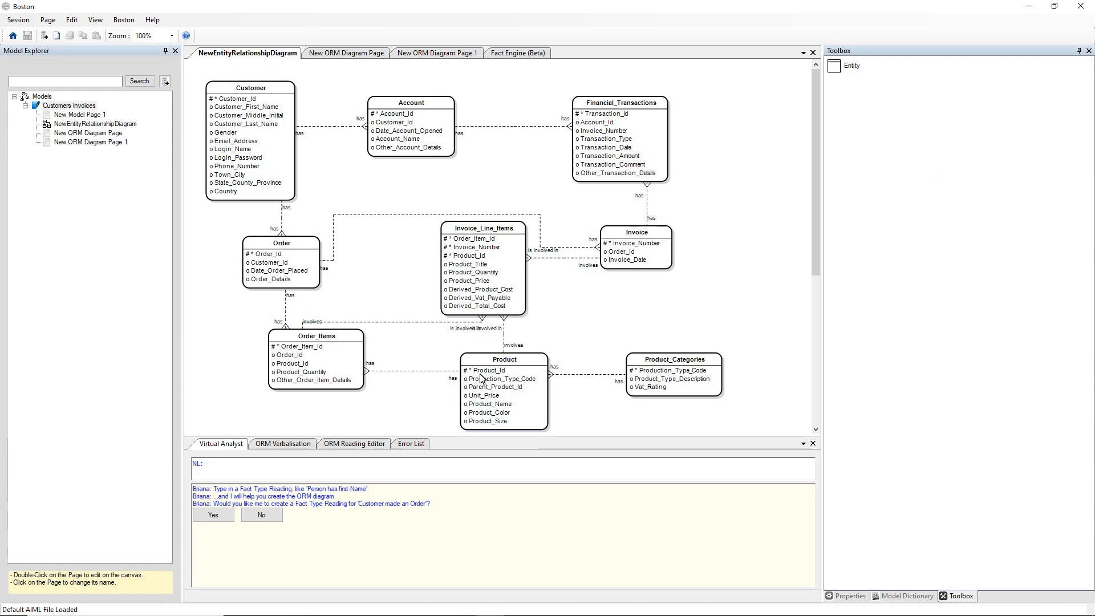
click(500, 56)
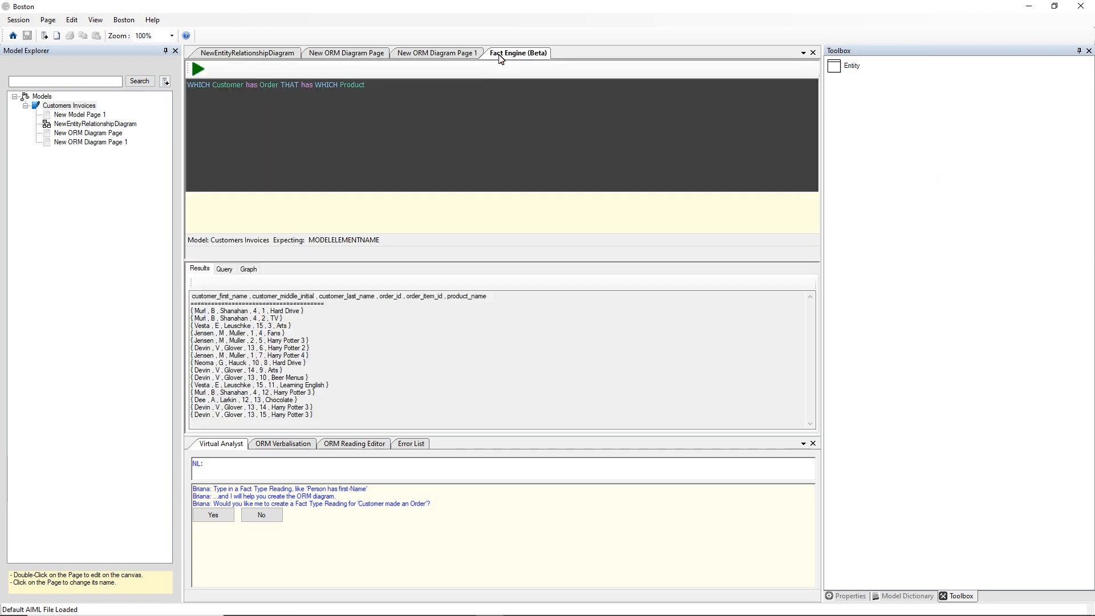